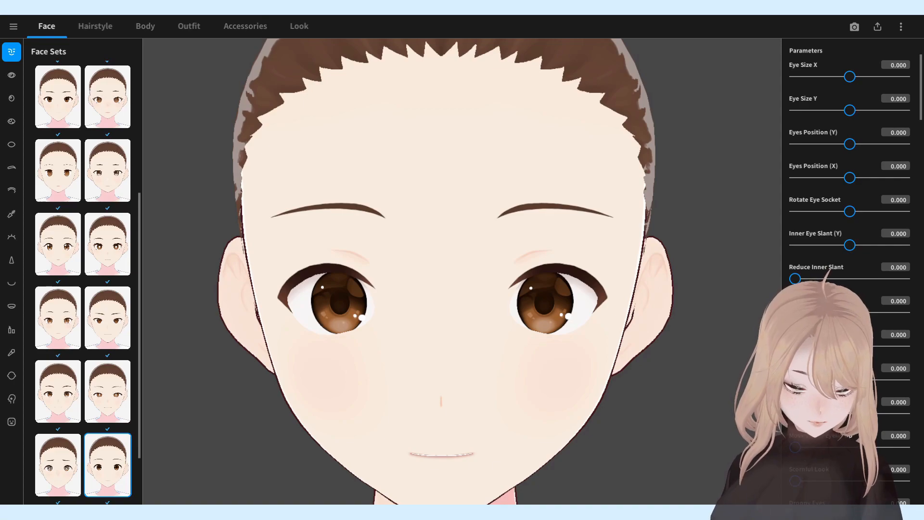
# - Set the rim light intensity of both the hair and the face to 0
pyautogui.click(295, 24)
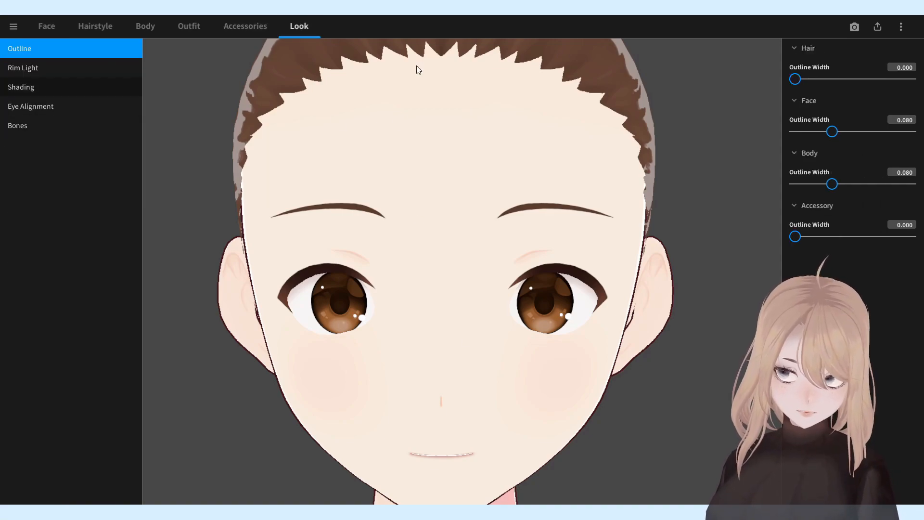
pyautogui.click(22, 66)
pyautogui.moveTo(824, 79); pyautogui.dragTo(698, 101)
pyautogui.moveTo(824, 163); pyautogui.dragTo(710, 175)
pyautogui.scroll(-5, 610, 167)
pyautogui.scroll(5, 606, 188)
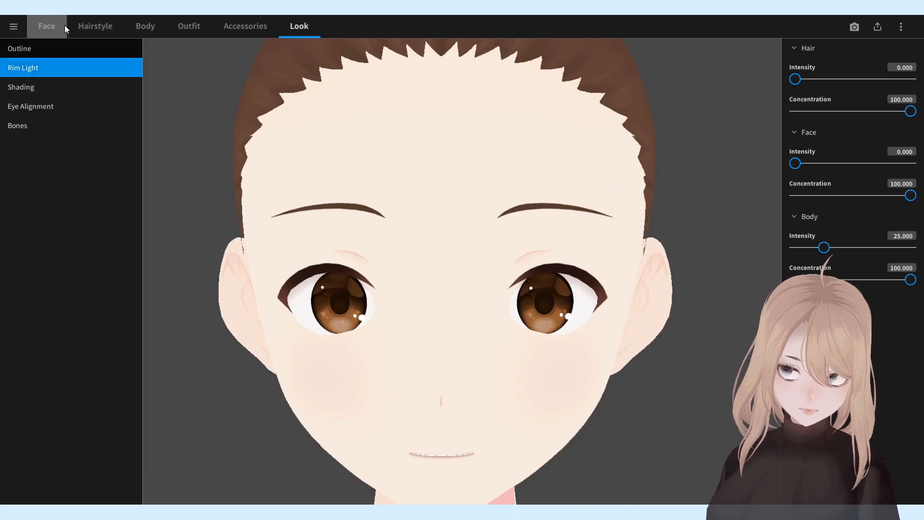
# - Paint both irises on the default texture layer solid reddish brown #77392D with a brush width of 300
pyautogui.click(49, 25)
pyautogui.scroll(-3, 454, 144)
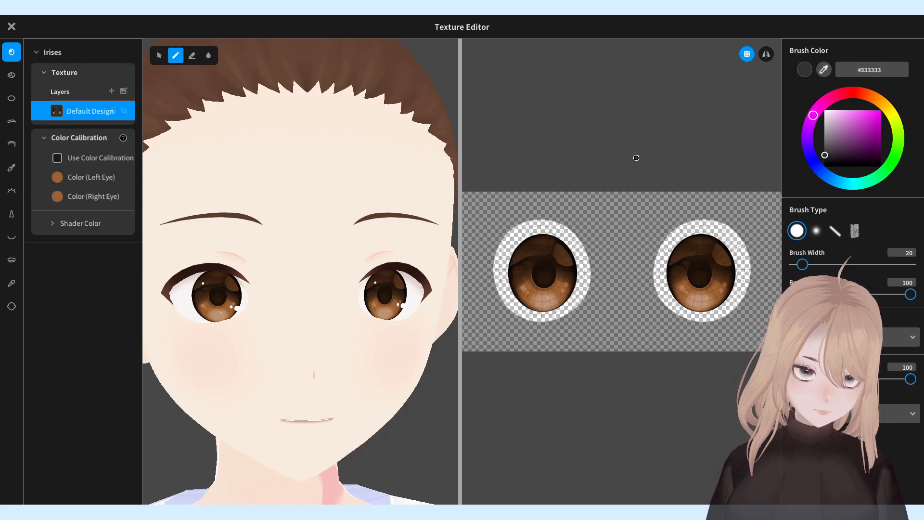
pyautogui.moveTo(832, 265); pyautogui.dragTo(912, 264)
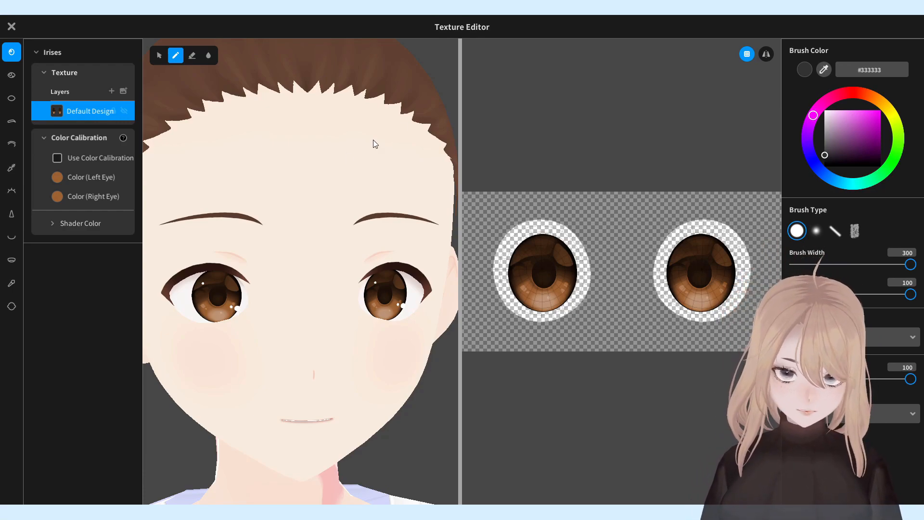
pyautogui.click(854, 93)
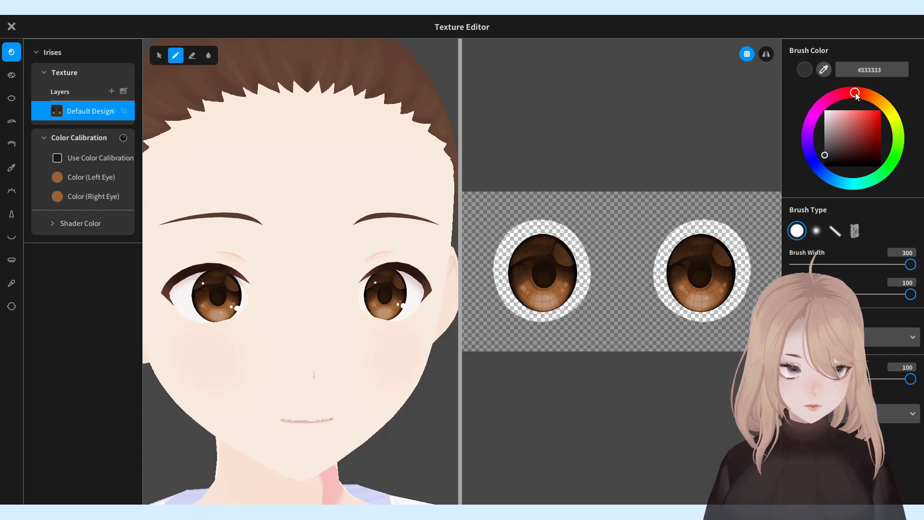
pyautogui.moveTo(856, 93)
pyautogui.mouseDown()
pyautogui.moveTo(868, 96)
pyautogui.moveTo(860, 94)
pyautogui.mouseUp()
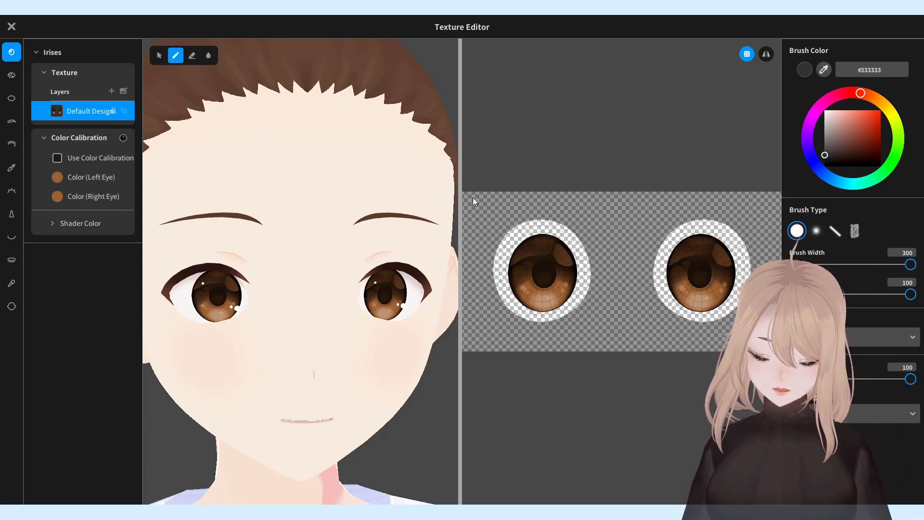
pyautogui.moveTo(855, 134); pyautogui.dragTo(859, 140)
pyautogui.moveTo(709, 283)
pyautogui.mouseDown()
pyautogui.moveTo(681, 295)
pyautogui.moveTo(532, 264)
pyautogui.moveTo(592, 206)
pyautogui.mouseUp()
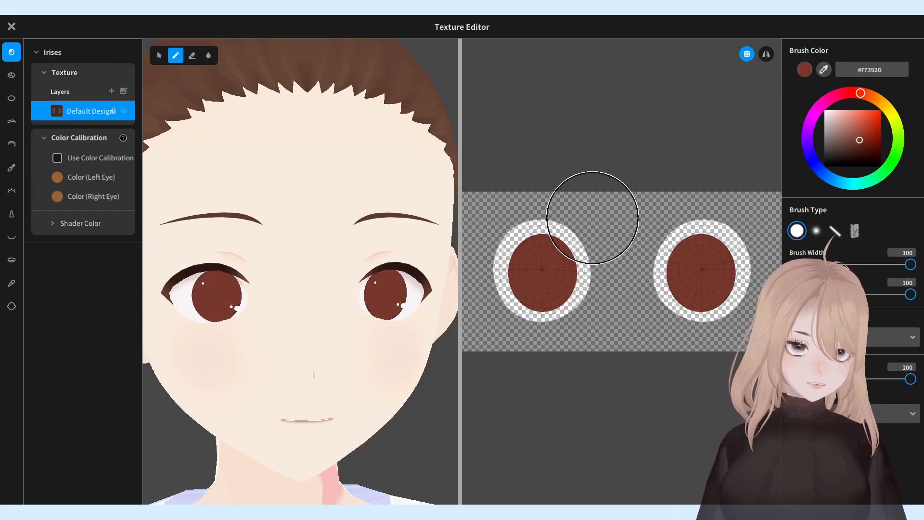
# - Enable mirrored painting and shade the lower half of the irises in #C57953 with a soft brush of width 300 at reduced opacity
pyautogui.click(766, 54)
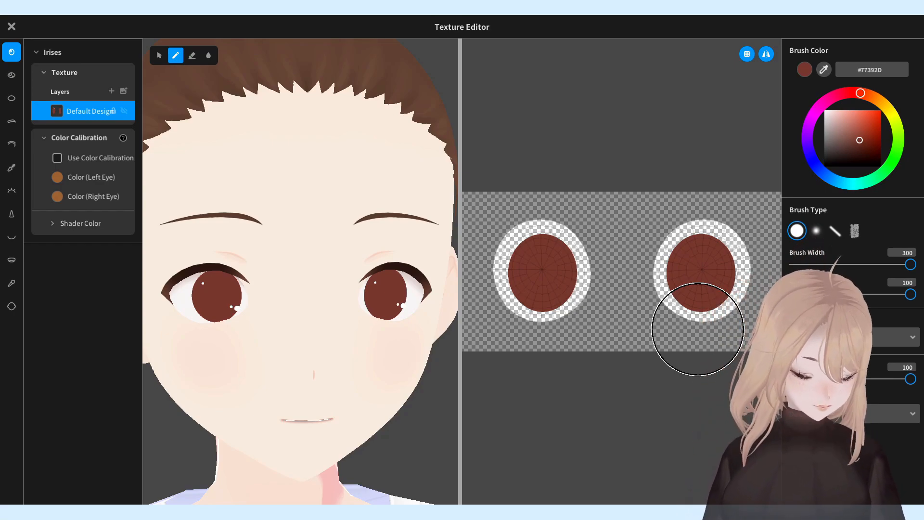
pyautogui.moveTo(388, 301)
pyautogui.mouseDown(button='right')
pyautogui.moveTo(327, 292)
pyautogui.moveTo(413, 270)
pyautogui.moveTo(374, 284)
pyautogui.moveTo(376, 291)
pyautogui.mouseUp(button='right')
pyautogui.moveTo(865, 96); pyautogui.dragTo(868, 94)
pyautogui.click(857, 123)
pyautogui.click(816, 232)
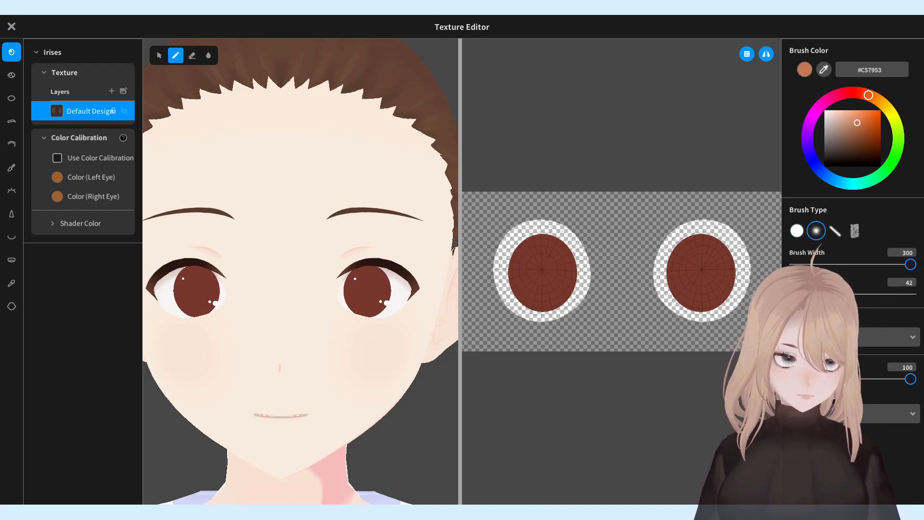
pyautogui.moveTo(666, 279)
pyautogui.mouseDown()
pyautogui.moveTo(674, 305)
pyautogui.moveTo(742, 309)
pyautogui.moveTo(722, 319)
pyautogui.mouseUp()
pyautogui.click(821, 294)
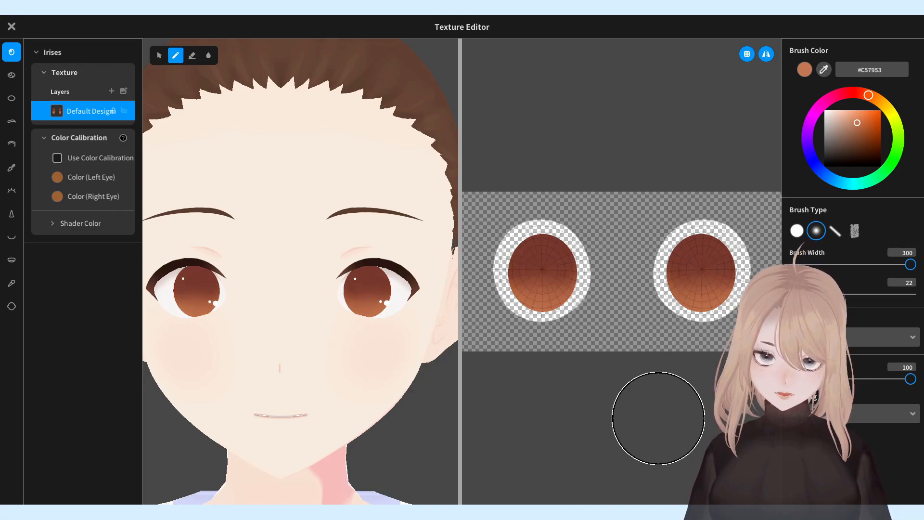
pyautogui.moveTo(416, 387); pyautogui.dragTo(430, 384, button='right')
# - Sample the upper iris brown and dab a soft pupil into the iris centres, first at width 76, opacity 72, then at width 20
pyautogui.click(824, 69)
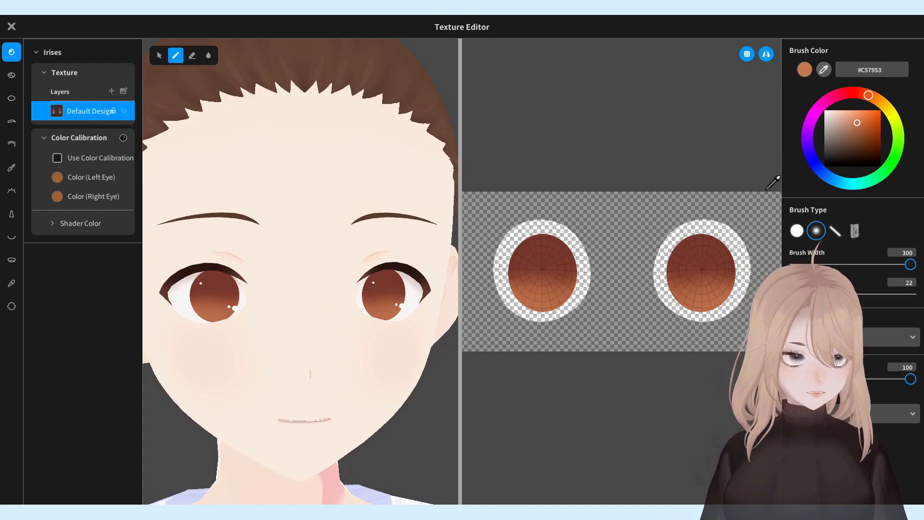
pyautogui.click(719, 241)
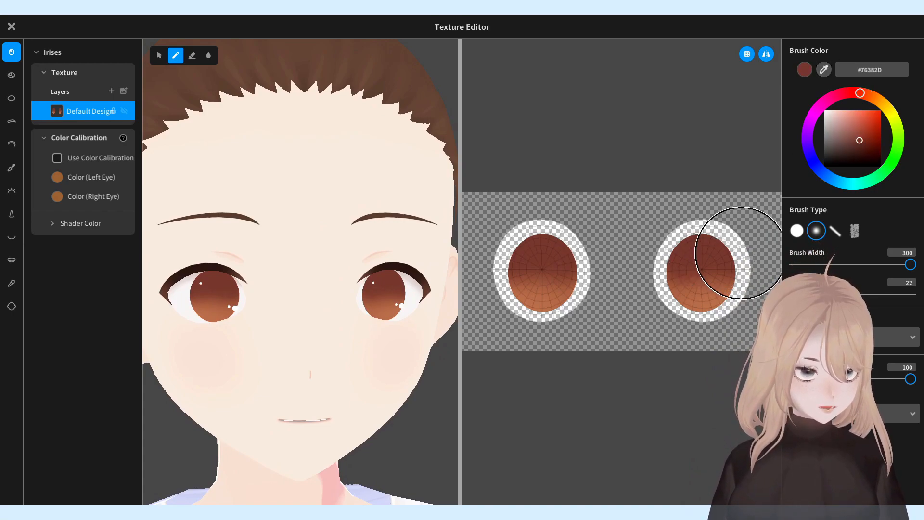
pyautogui.moveTo(856, 263)
pyautogui.mouseDown()
pyautogui.moveTo(824, 267)
pyautogui.moveTo(878, 294)
pyautogui.mouseUp()
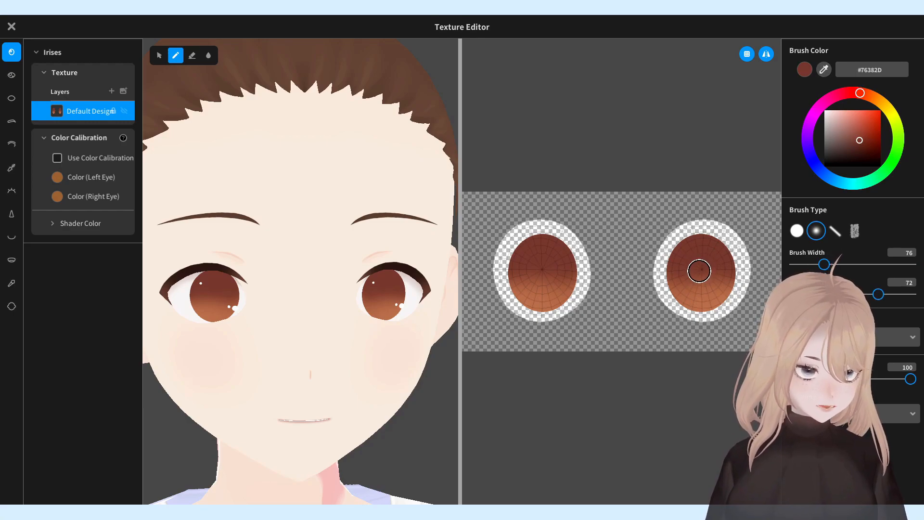
pyautogui.click(701, 275)
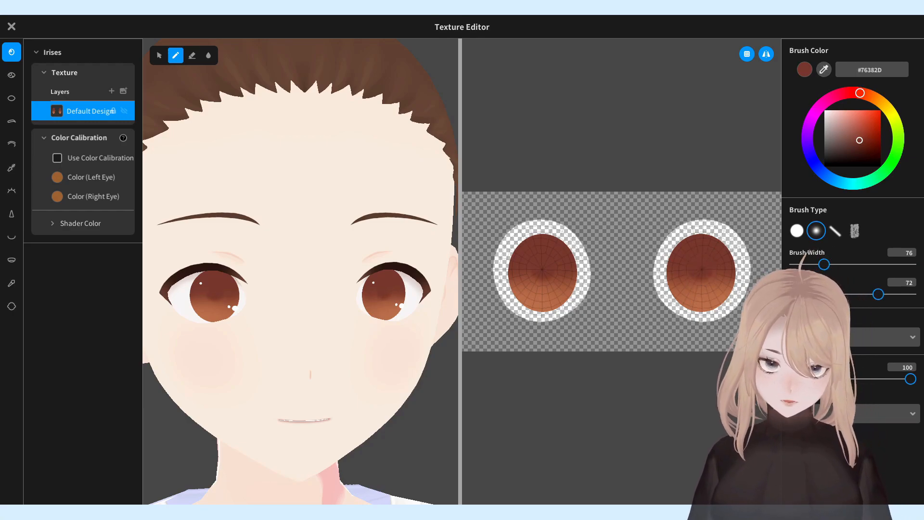
pyautogui.moveTo(803, 265); pyautogui.dragTo(803, 265)
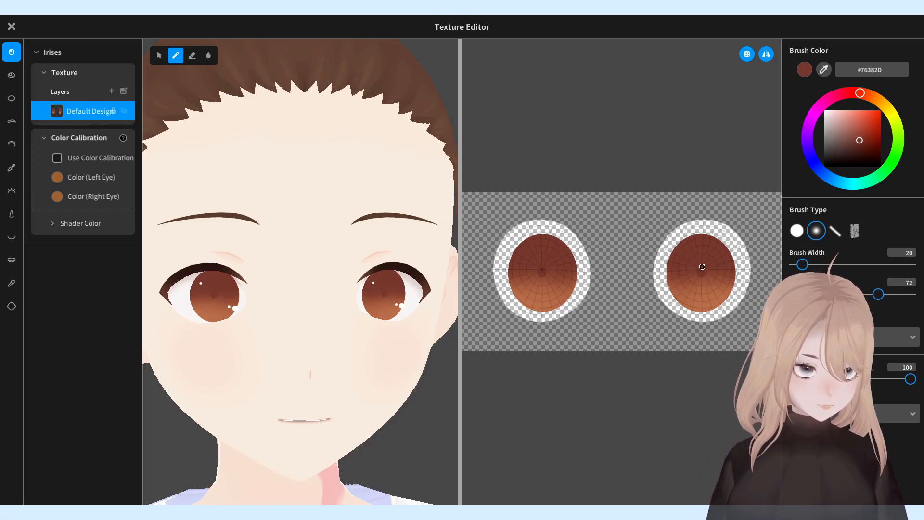
pyautogui.moveTo(430, 365)
pyautogui.mouseDown(button='right')
pyautogui.moveTo(412, 368)
pyautogui.moveTo(434, 367)
pyautogui.mouseUp(button='right')
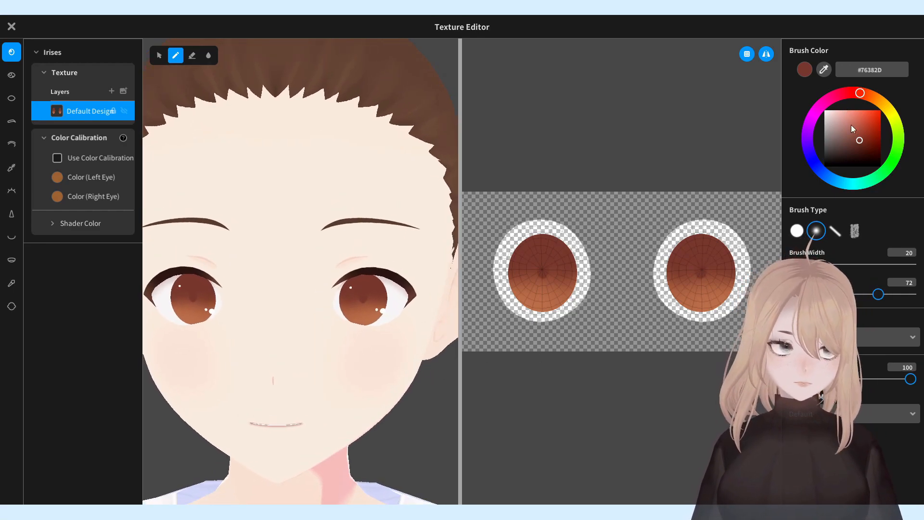
# - Darken the pupils in the iris centres with the soft brush in #652722
pyautogui.click(862, 144)
pyautogui.click(856, 91)
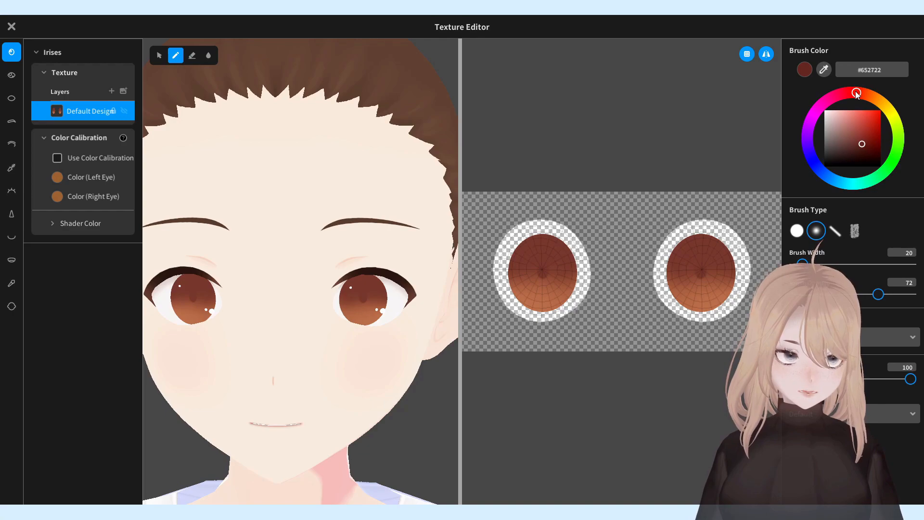
pyautogui.moveTo(700, 271); pyautogui.dragTo(700, 275)
pyautogui.moveTo(383, 377)
pyautogui.mouseDown(button='right')
pyautogui.moveTo(428, 354)
pyautogui.moveTo(383, 365)
pyautogui.moveTo(400, 366)
pyautogui.mouseUp(button='right')
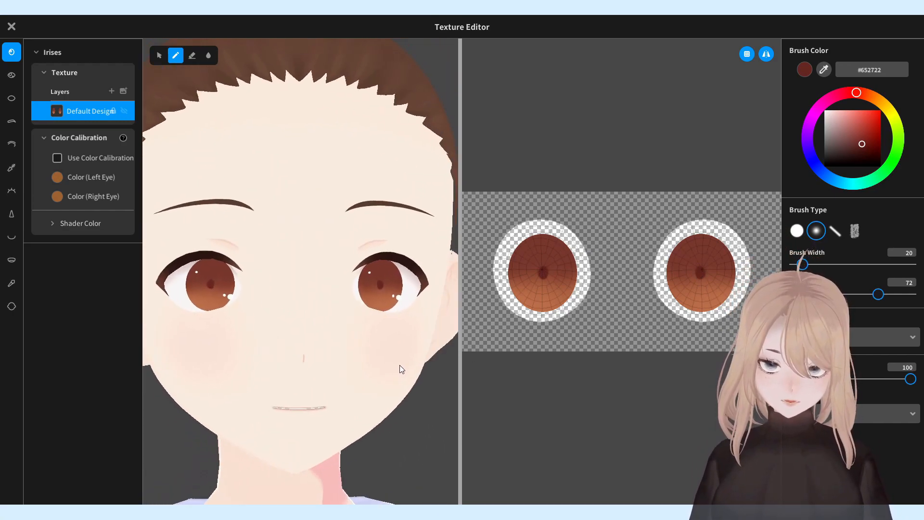
# - Add a layer and paint yellow #FFC658 patches across the lower part of the irises with the hard brush at width 116
pyautogui.click(112, 91)
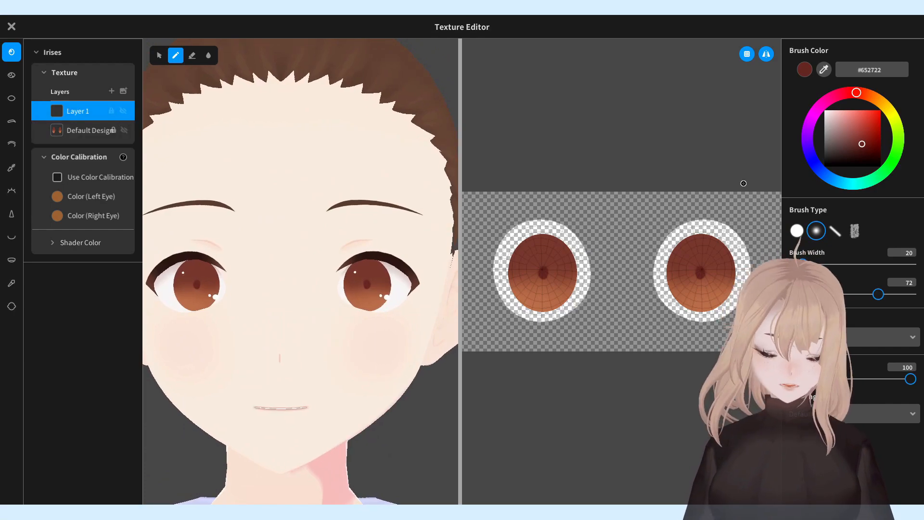
pyautogui.moveTo(830, 174); pyautogui.dragTo(813, 159)
pyautogui.moveTo(876, 99); pyautogui.dragTo(861, 110)
pyautogui.click(860, 119)
pyautogui.moveTo(802, 264); pyautogui.dragTo(840, 264)
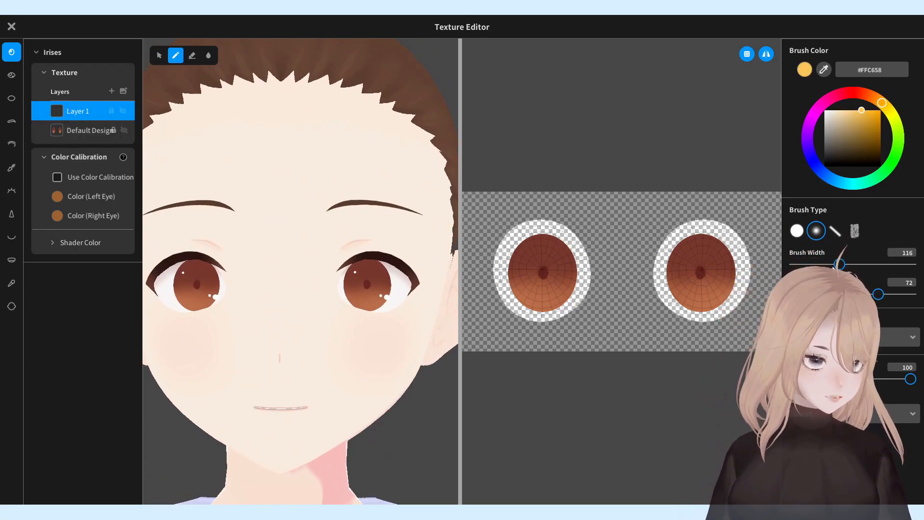
pyautogui.click(796, 231)
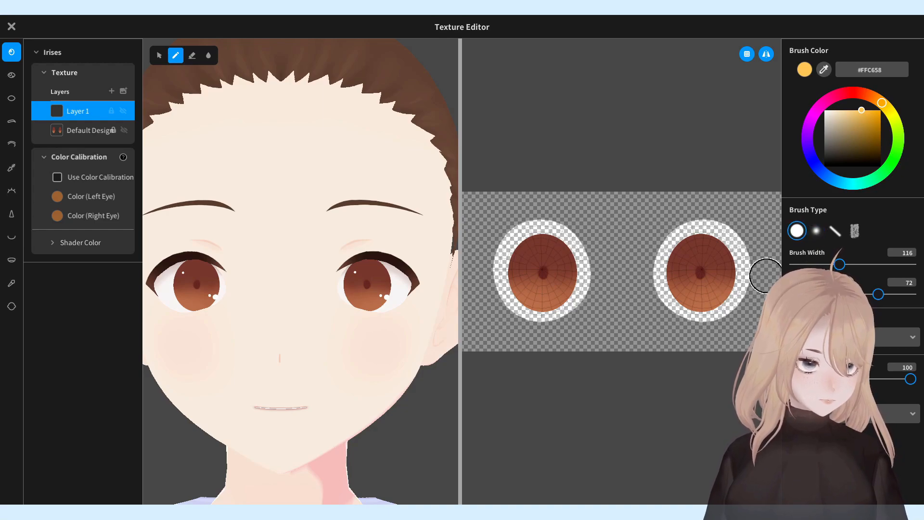
pyautogui.click(703, 293)
pyautogui.moveTo(704, 291)
pyautogui.mouseDown()
pyautogui.moveTo(702, 299)
pyautogui.moveTo(720, 283)
pyautogui.mouseUp()
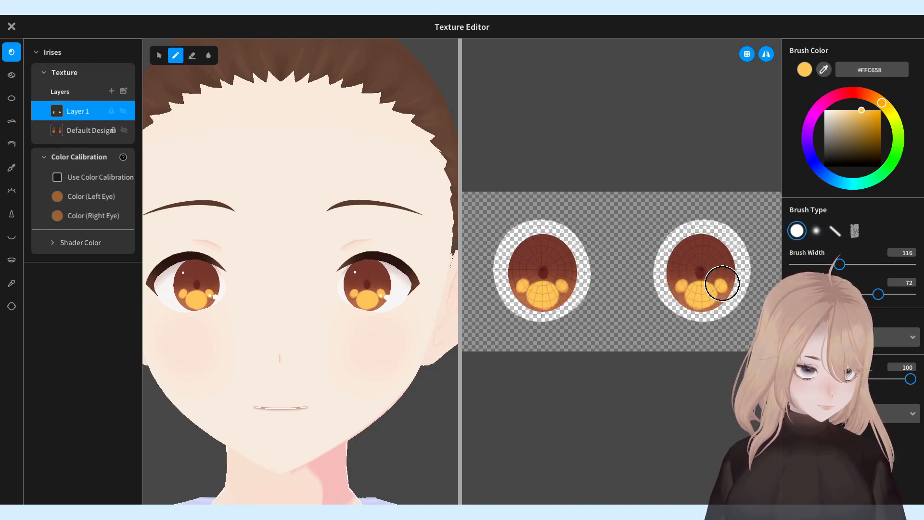
# - Blur the yellow iris patches at opacity 100, undoing the pass at width 43 and raising the brush width to 71
pyautogui.click(210, 57)
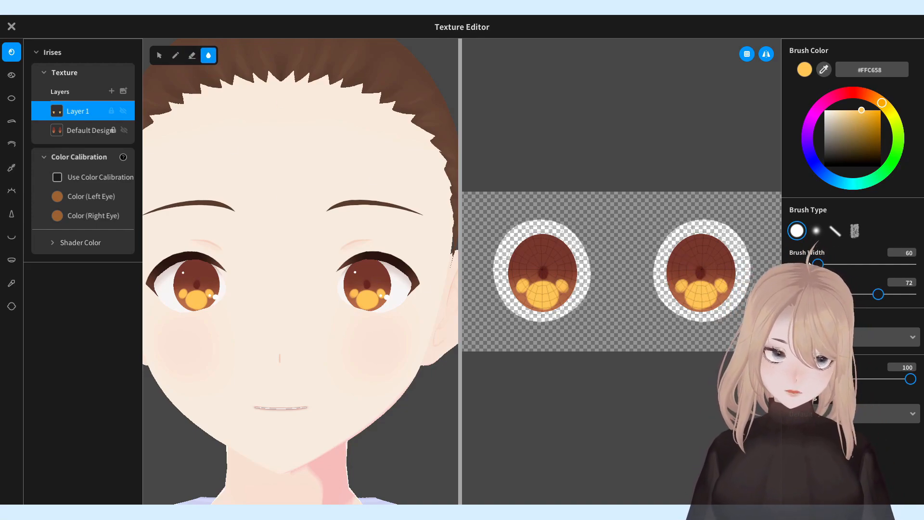
pyautogui.moveTo(881, 295); pyautogui.dragTo(916, 297)
pyautogui.moveTo(821, 264); pyautogui.dragTo(815, 264)
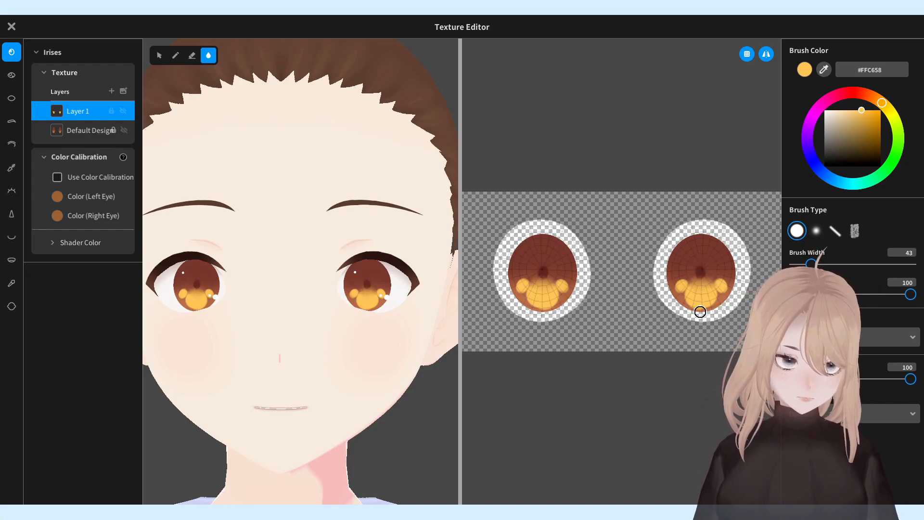
pyautogui.hotkey('ctrl', 'z')
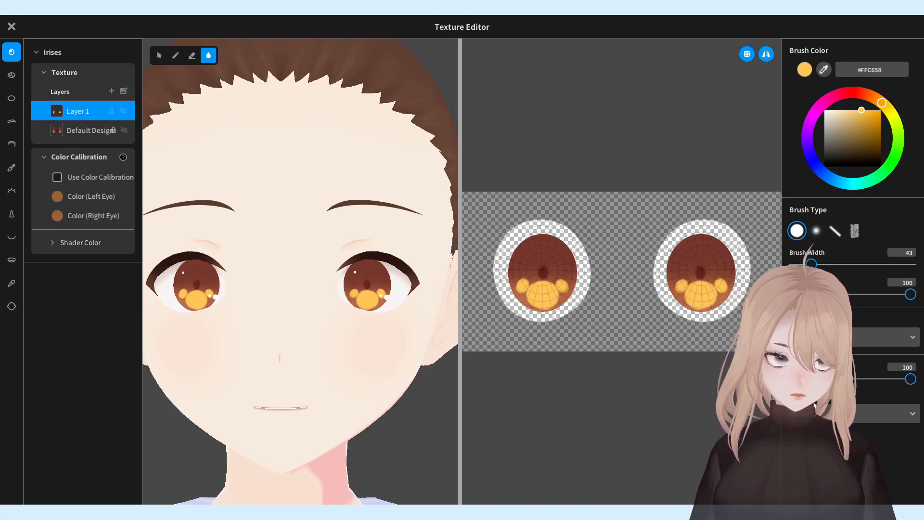
pyautogui.moveTo(812, 264); pyautogui.dragTo(829, 264)
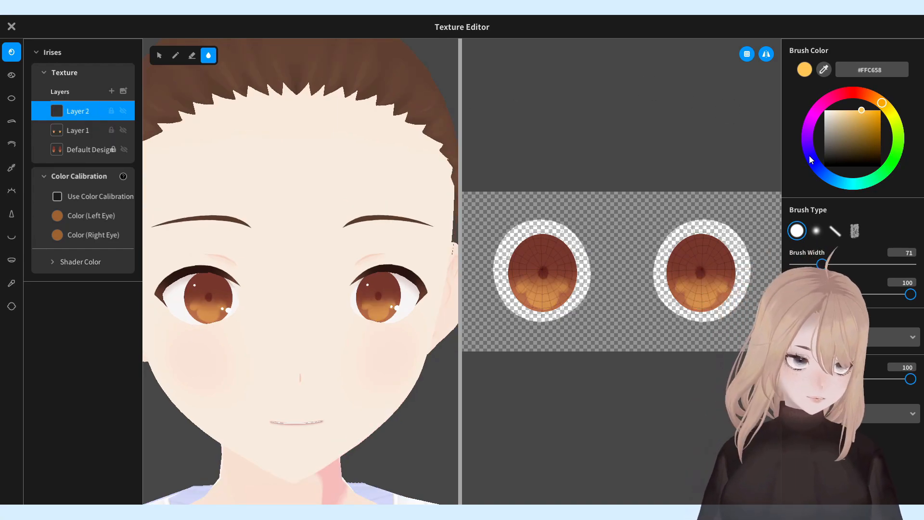
# - Paint a #9185A5 patch across the upper irises on Layer 2 with a brush width of 137 and lower the layer opacity to 40
pyautogui.click(807, 144)
pyautogui.click(836, 129)
pyautogui.moveTo(822, 264); pyautogui.dragTo(848, 264)
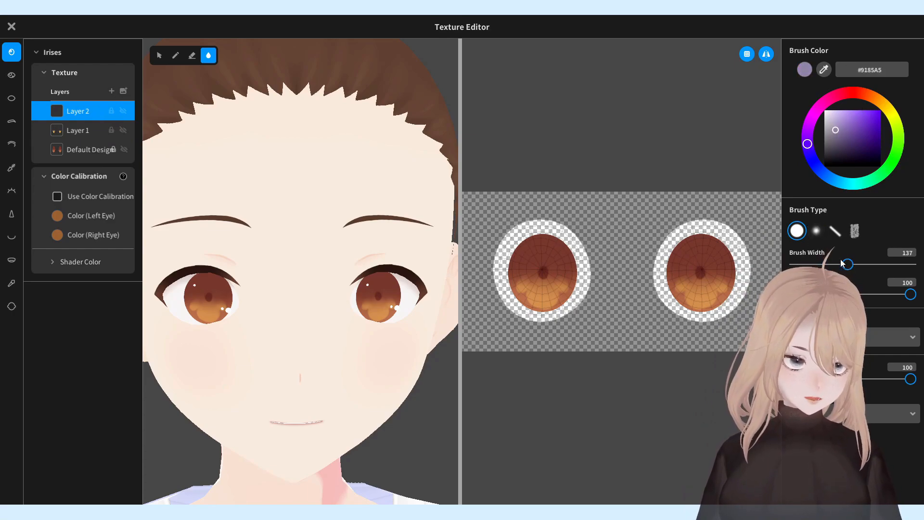
pyautogui.click(176, 56)
pyautogui.moveTo(693, 254); pyautogui.dragTo(701, 251)
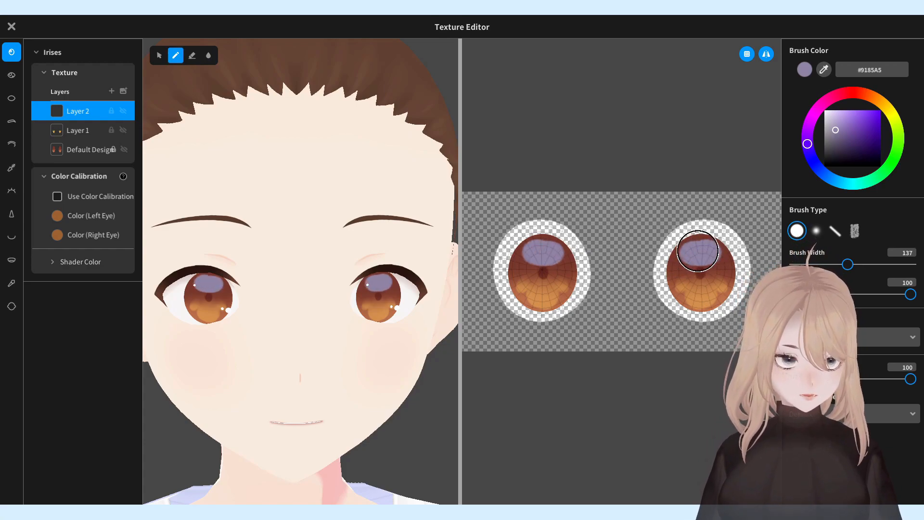
pyautogui.moveTo(910, 379); pyautogui.dragTo(844, 379)
pyautogui.moveTo(394, 383)
pyautogui.mouseDown(button='right')
pyautogui.moveTo(374, 381)
pyautogui.moveTo(348, 359)
pyautogui.mouseUp(button='right')
pyautogui.moveTo(445, 394)
pyautogui.mouseDown(button='right')
pyautogui.moveTo(411, 389)
pyautogui.moveTo(449, 390)
pyautogui.moveTo(442, 389)
pyautogui.mouseUp(button='right')
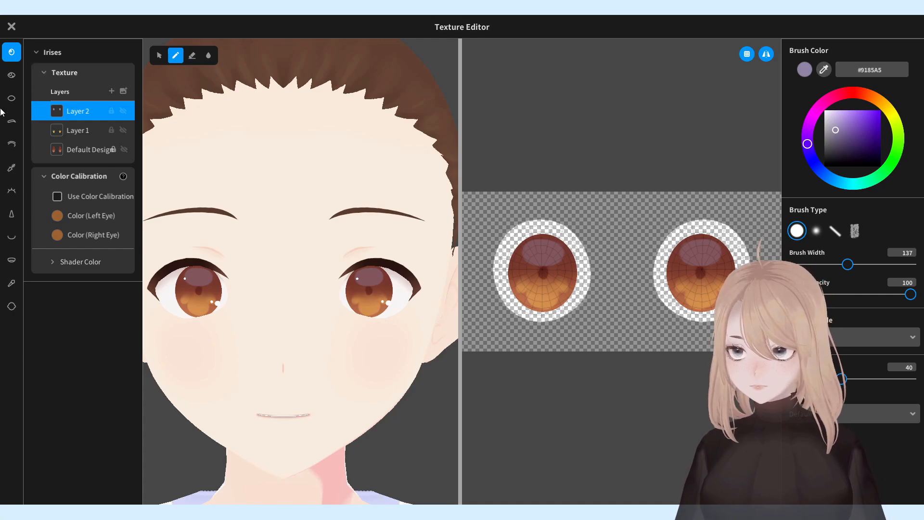
# - Delete the existing eye highlights layer and add a new empty layer in its place
pyautogui.click(12, 74)
pyautogui.rightClick(93, 111)
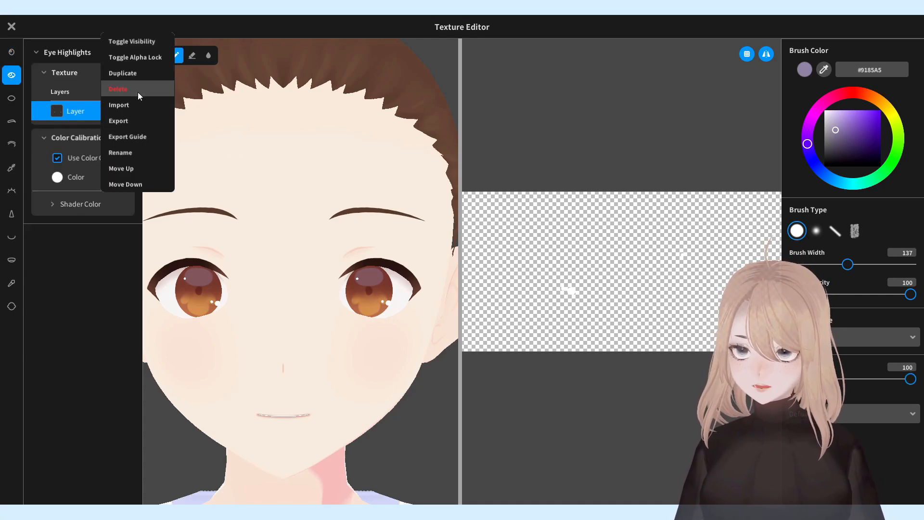
pyautogui.click(118, 89)
pyautogui.click(111, 90)
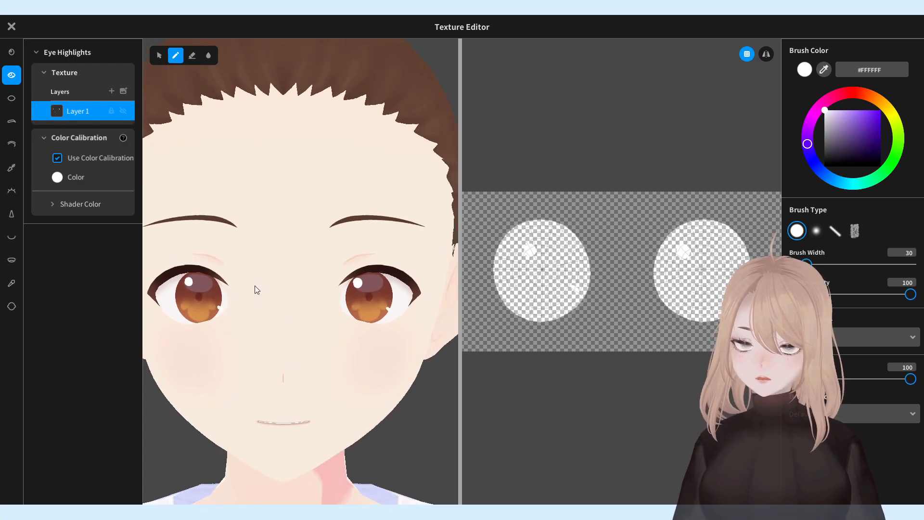
# - Turn off color calibration for the scleras and cover their default texture with the sampled skin tone #F9ECDE at brush width 300
pyautogui.click(11, 98)
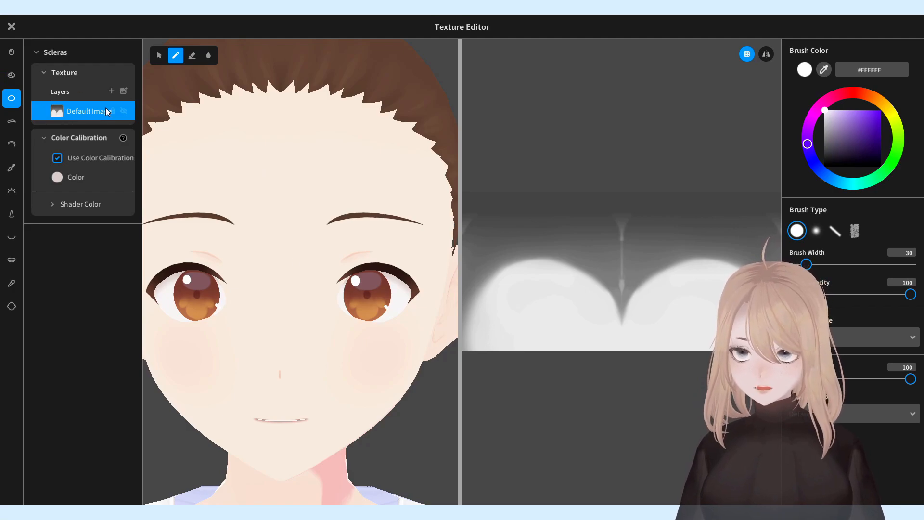
pyautogui.click(57, 158)
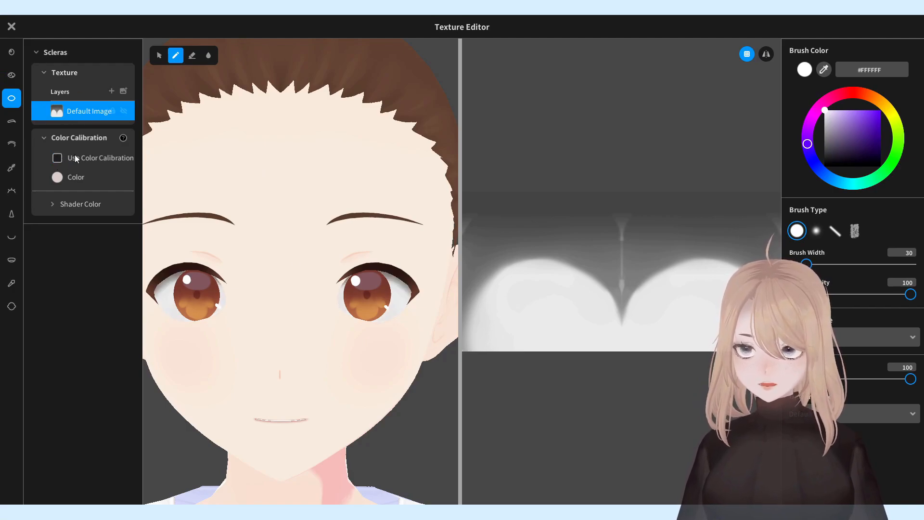
pyautogui.click(824, 70)
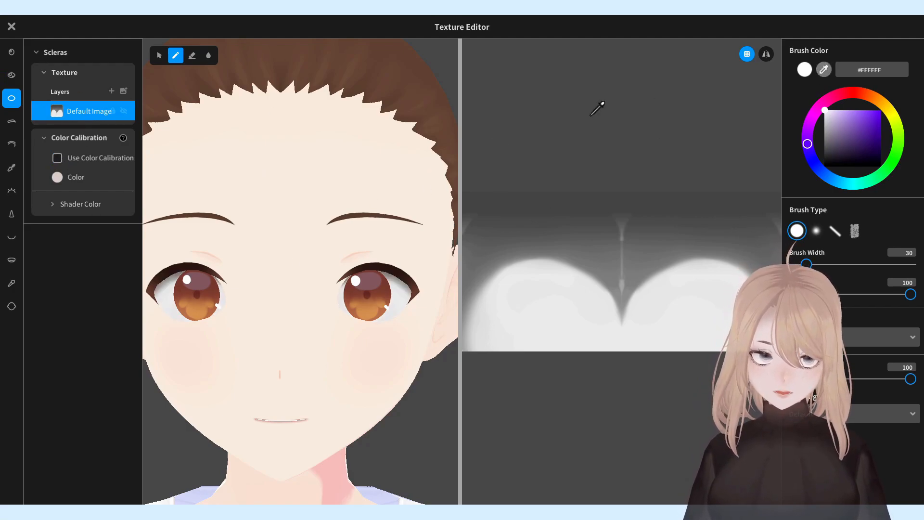
pyautogui.click(355, 177)
pyautogui.moveTo(806, 263); pyautogui.dragTo(910, 264)
pyautogui.moveTo(778, 255)
pyautogui.mouseDown()
pyautogui.moveTo(668, 202)
pyautogui.moveTo(759, 181)
pyautogui.moveTo(571, 301)
pyautogui.moveTo(530, 372)
pyautogui.moveTo(480, 398)
pyautogui.mouseUp()
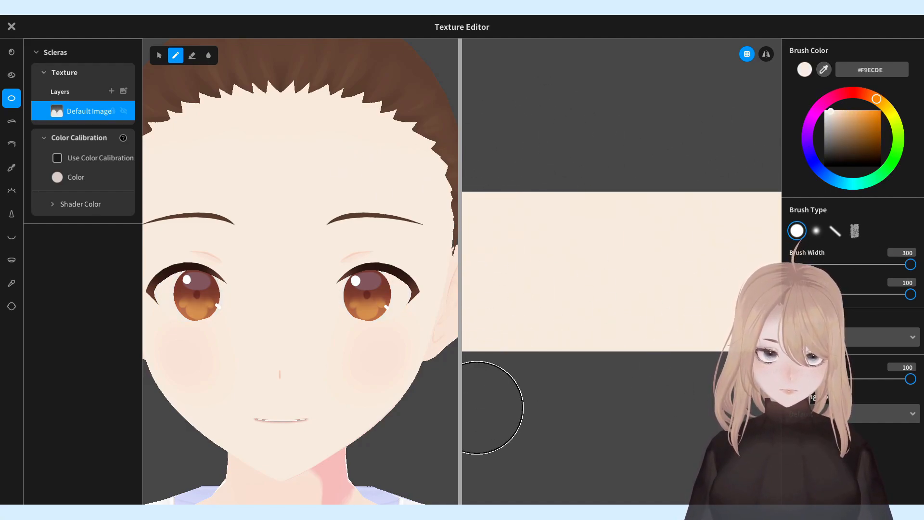
# - Turn on mirrored painting and paint the visible eye whites with #FFFFFF, using the soft brush at width 300
pyautogui.moveTo(835, 108); pyautogui.dragTo(824, 110)
pyautogui.click(765, 54)
pyautogui.click(816, 230)
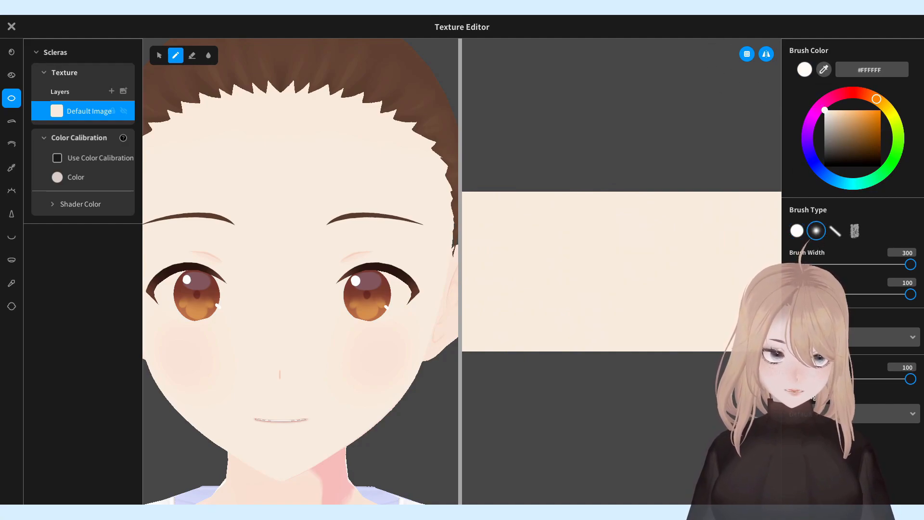
pyautogui.moveTo(354, 301); pyautogui.dragTo(368, 308)
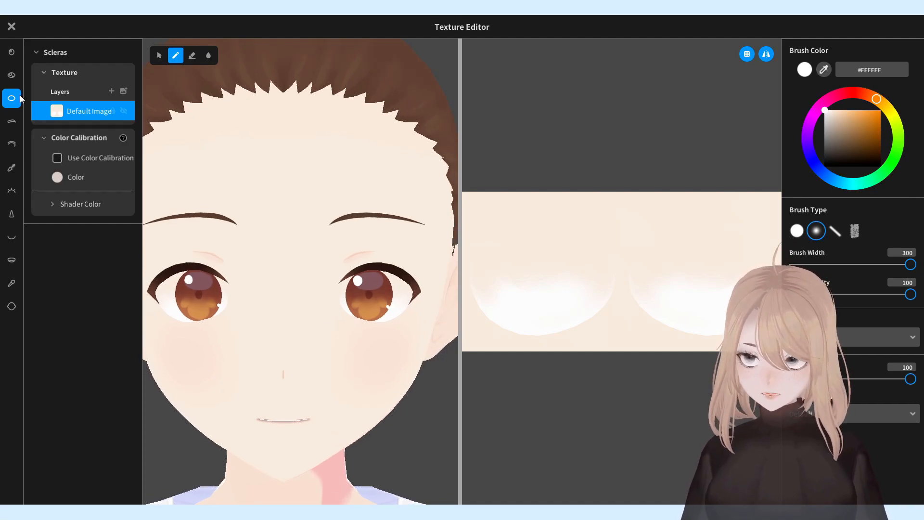
# - Delete the default eyebrow texture layer and add a new empty layer in its place
pyautogui.click(12, 122)
pyautogui.rightClick(94, 111)
pyautogui.click(126, 86)
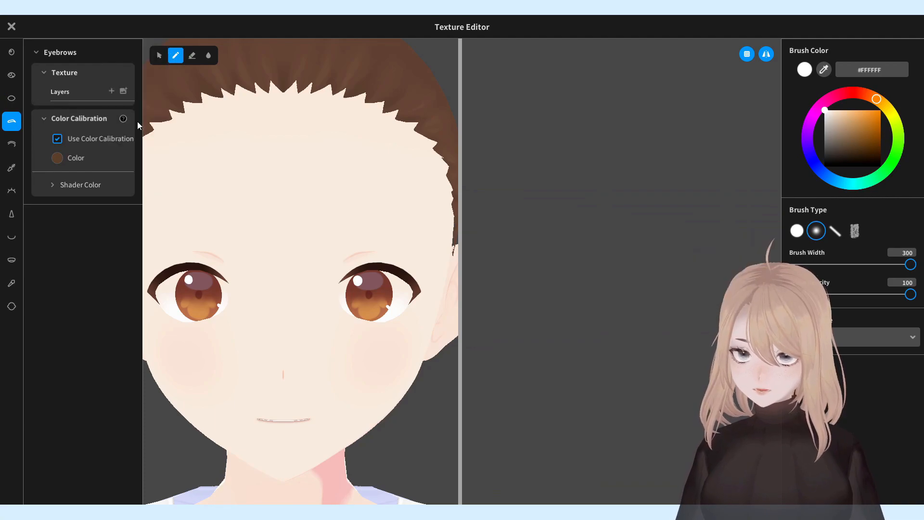
pyautogui.click(111, 91)
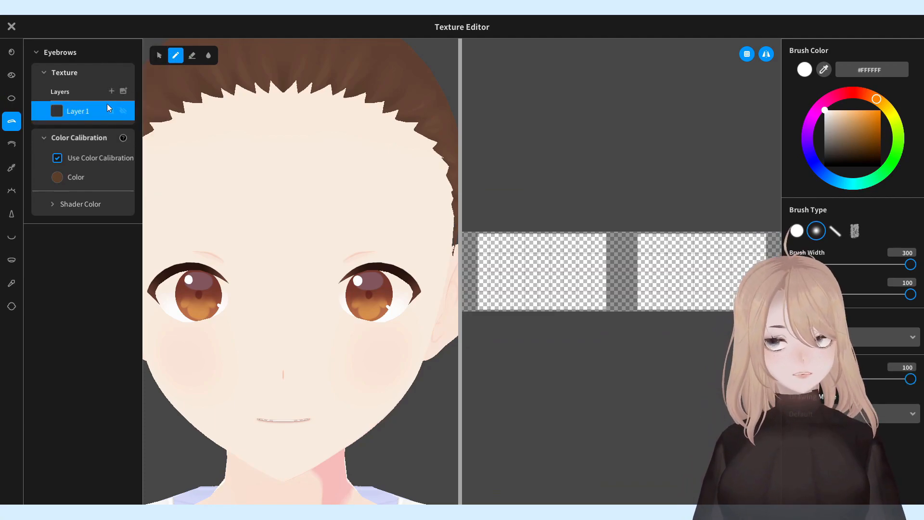
# - Set the brush color to #4D2526, try mirrored eyebrow strokes with the hard brush at width 77, and undo them
pyautogui.click(861, 92)
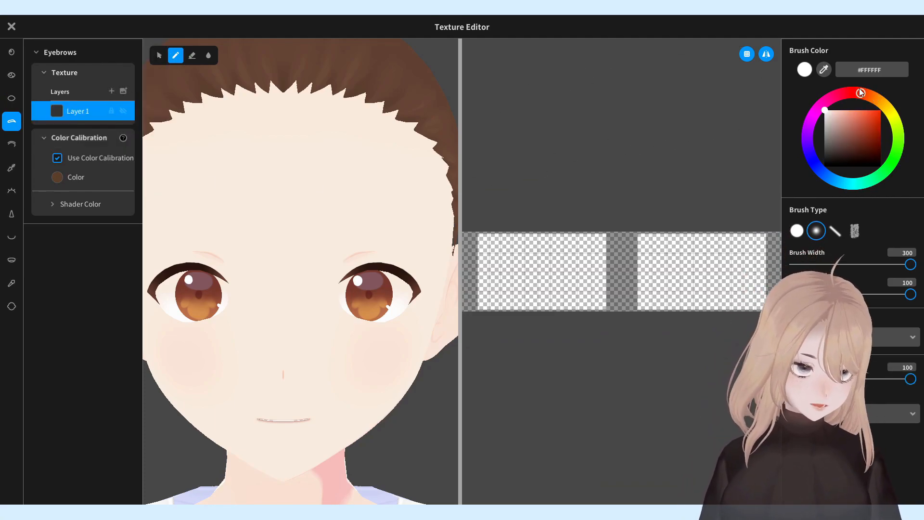
pyautogui.click(856, 151)
pyautogui.moveTo(856, 152); pyautogui.dragTo(854, 149)
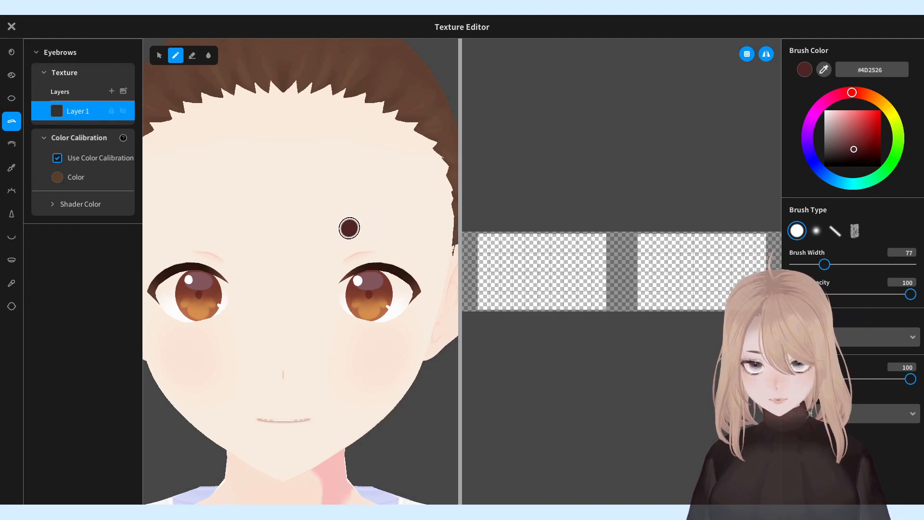
pyautogui.moveTo(350, 223); pyautogui.dragTo(402, 234)
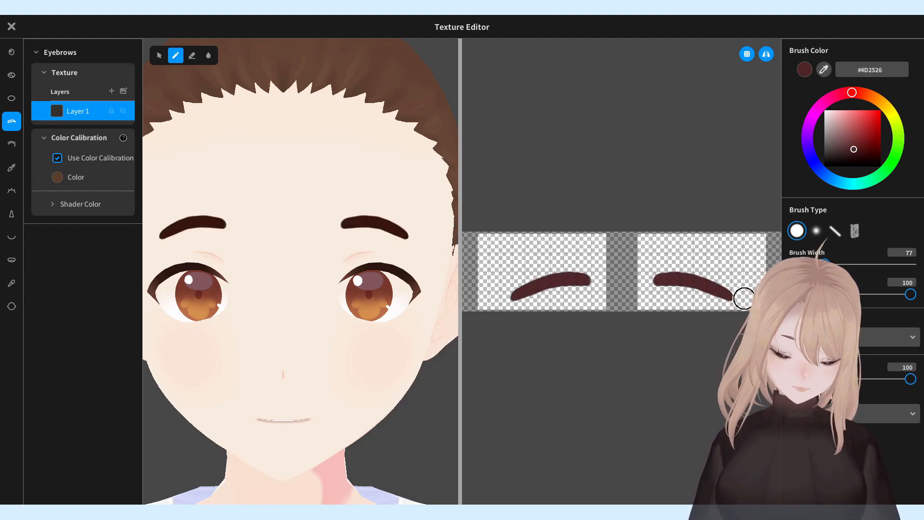
pyautogui.hotkey('ctrl', 'z')
# - Redraw the mirrored eyebrows as thin tapering arcs with a brush width of 35, undoing the trial strokes
pyautogui.moveTo(824, 265); pyautogui.dragTo(813, 264)
pyautogui.moveTo(341, 231)
pyautogui.mouseDown()
pyautogui.moveTo(366, 227)
pyautogui.moveTo(405, 240)
pyautogui.mouseUp()
pyautogui.hotkey('ctrl', 'z')
pyautogui.hotkey('ctrl', 'z')
pyautogui.moveTo(345, 230); pyautogui.dragTo(413, 238)
pyautogui.hotkey('ctrl', 'z')
pyautogui.moveTo(336, 232)
pyautogui.mouseDown()
pyautogui.moveTo(385, 239)
pyautogui.moveTo(379, 225)
pyautogui.moveTo(412, 236)
pyautogui.mouseUp()
pyautogui.hotkey('ctrl', 'z')
pyautogui.hotkey('ctrl', 'z')
pyautogui.moveTo(337, 224); pyautogui.dragTo(426, 240)
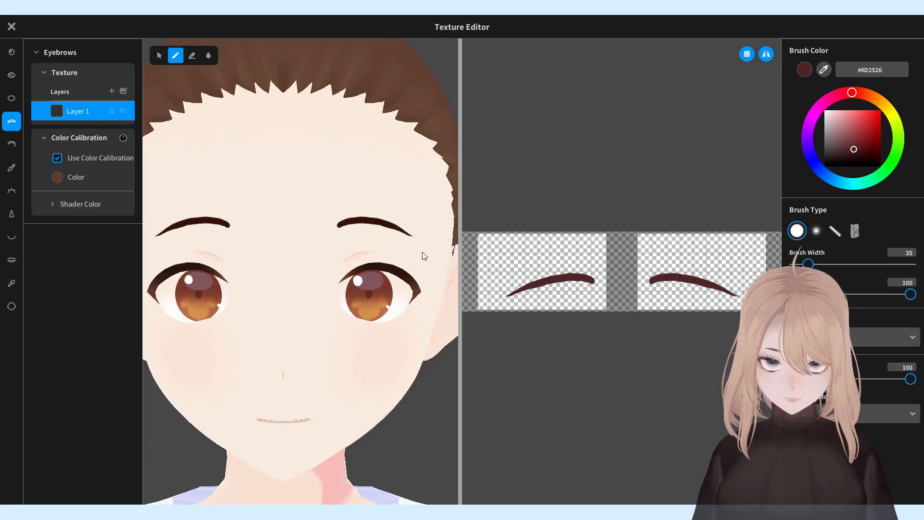
# - Thicken the inner ends and lower edges of the eyebrows in the texture view at brush width 35
pyautogui.scroll(8, 568, 272)
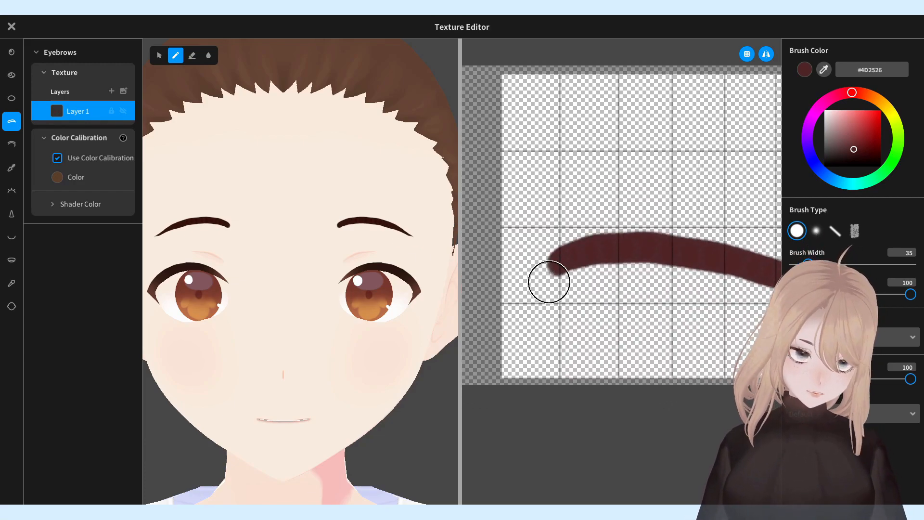
pyautogui.moveTo(542, 281)
pyautogui.mouseDown()
pyautogui.moveTo(550, 265)
pyautogui.moveTo(637, 261)
pyautogui.mouseUp()
pyautogui.moveTo(587, 288); pyautogui.dragTo(497, 301, button='middle')
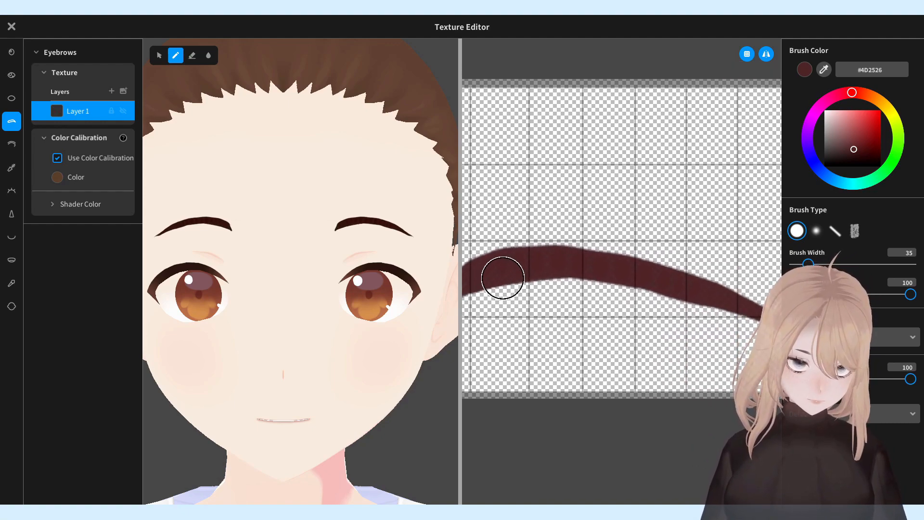
pyautogui.moveTo(536, 273); pyautogui.dragTo(636, 281)
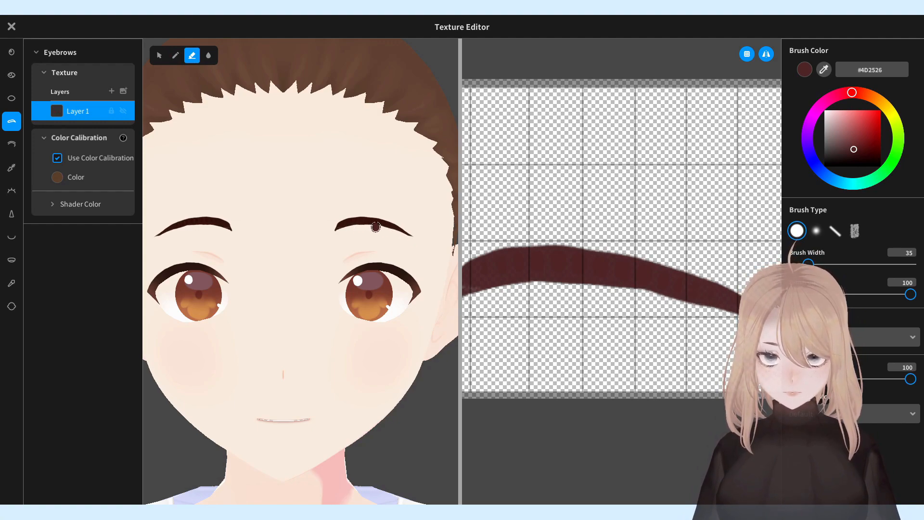
# - Trim the lower edge toward the outer ends of the eyebrows with the eraser at width 35 and check the brows on the face
pyautogui.moveTo(376, 228); pyautogui.dragTo(412, 241)
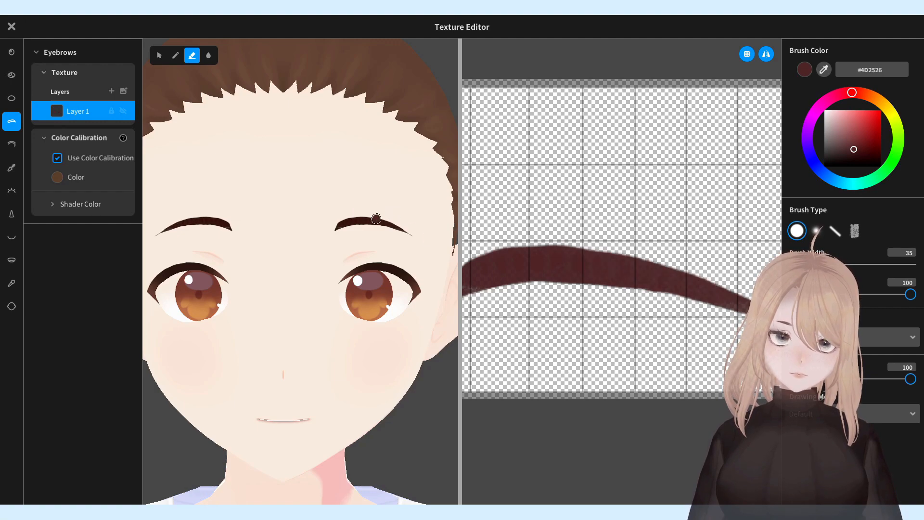
pyautogui.scroll(-5, 399, 344)
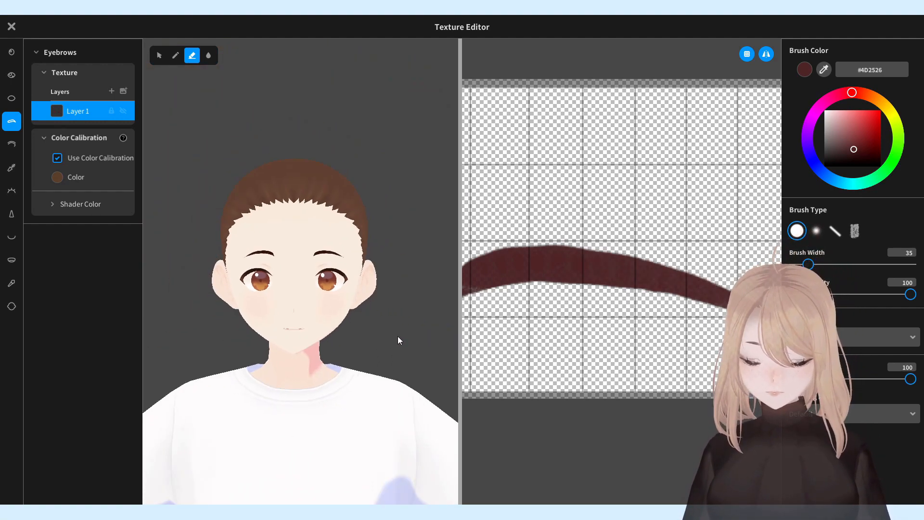
pyautogui.scroll(5, 397, 335)
pyautogui.scroll(-3, 394, 328)
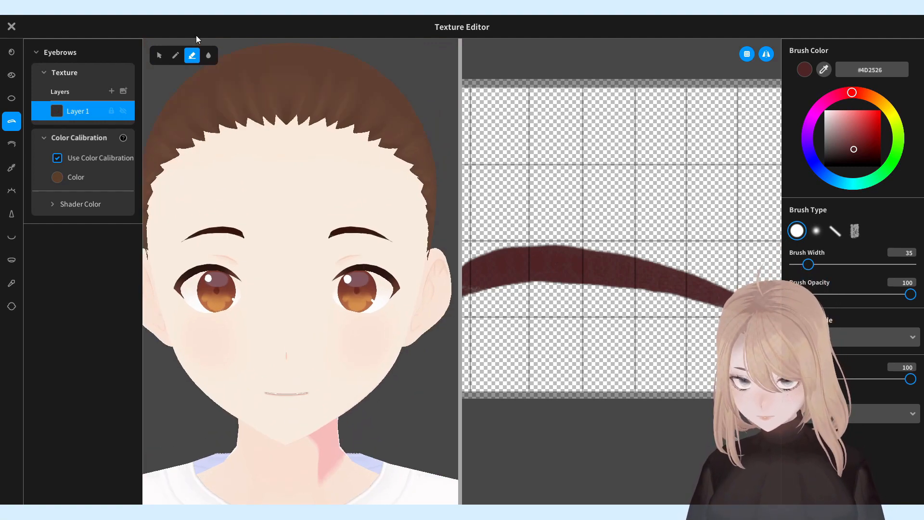
pyautogui.moveTo(370, 288); pyautogui.dragTo(373, 261, button='right')
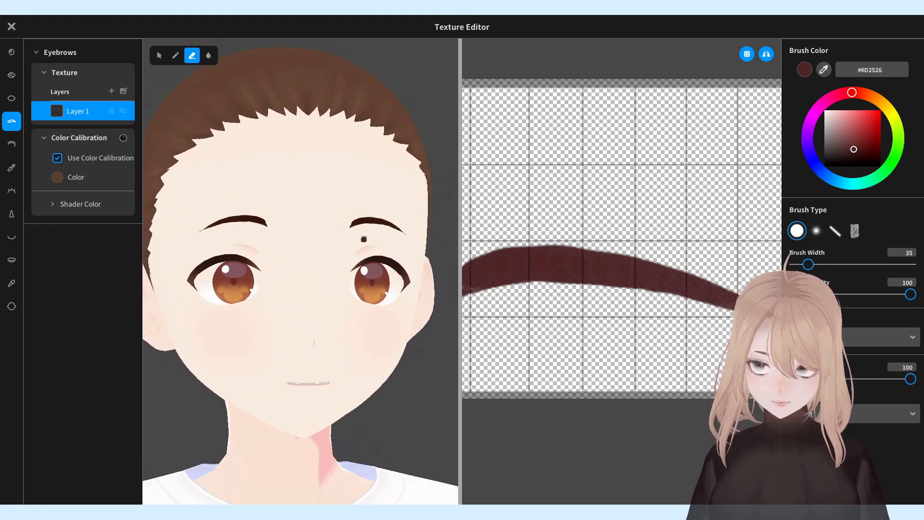
pyautogui.moveTo(337, 209); pyautogui.dragTo(300, 212, button='right')
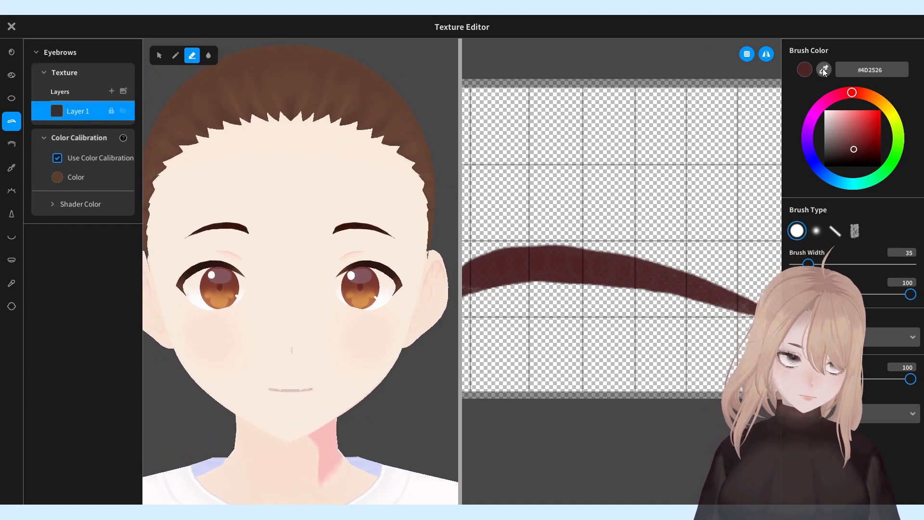
# - Sample the skin tone #F9ECDE, try erasing the eyebrows' inner ends with the hard eraser at width 225, and undo the pass
pyautogui.click(333, 195)
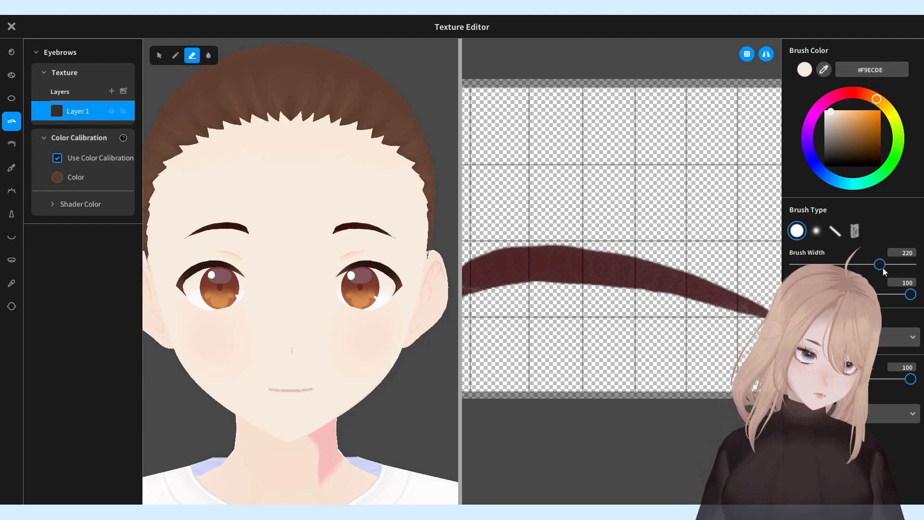
pyautogui.scroll(-3, 630, 216)
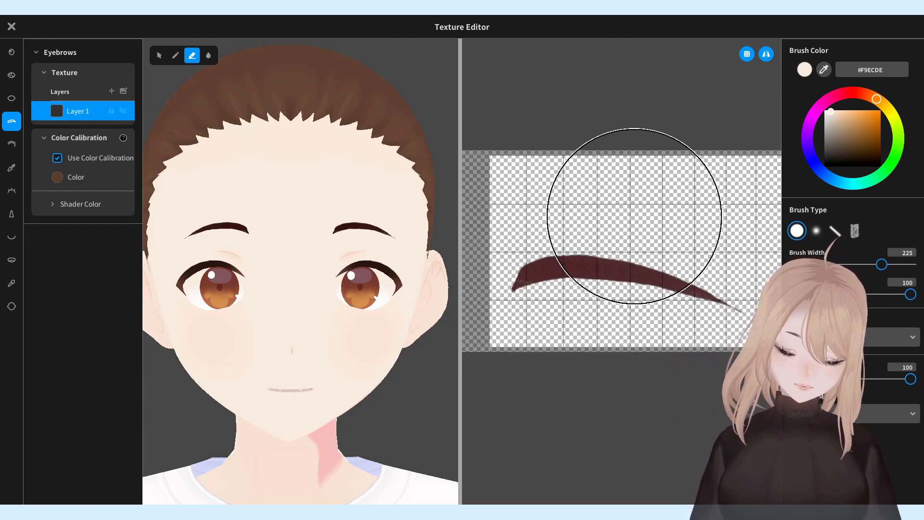
pyautogui.moveTo(483, 264); pyautogui.dragTo(493, 265)
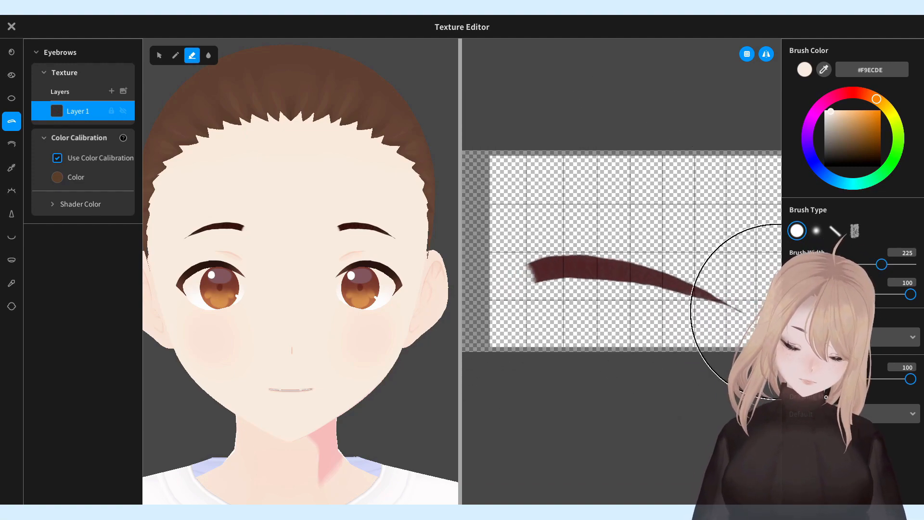
pyautogui.hotkey('ctrl', 'z')
# - Fade the inner ends of the eyebrows with the soft eraser at opacity 27, refining them at width 148
pyautogui.moveTo(829, 294); pyautogui.dragTo(826, 294)
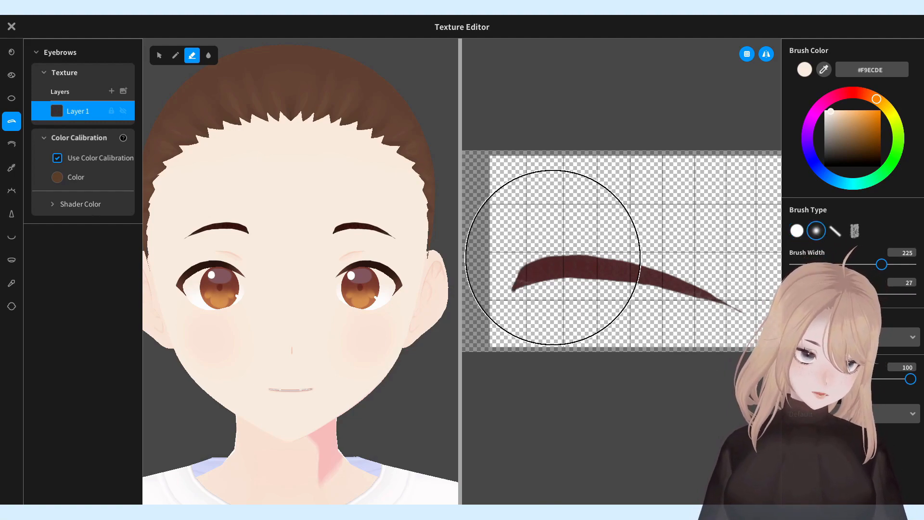
pyautogui.moveTo(532, 207); pyautogui.dragTo(497, 338)
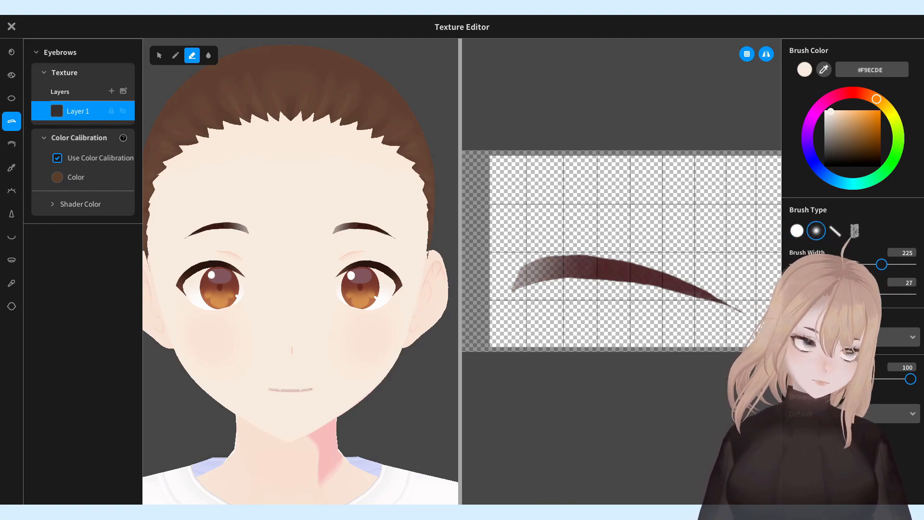
pyautogui.moveTo(881, 265); pyautogui.dragTo(851, 265)
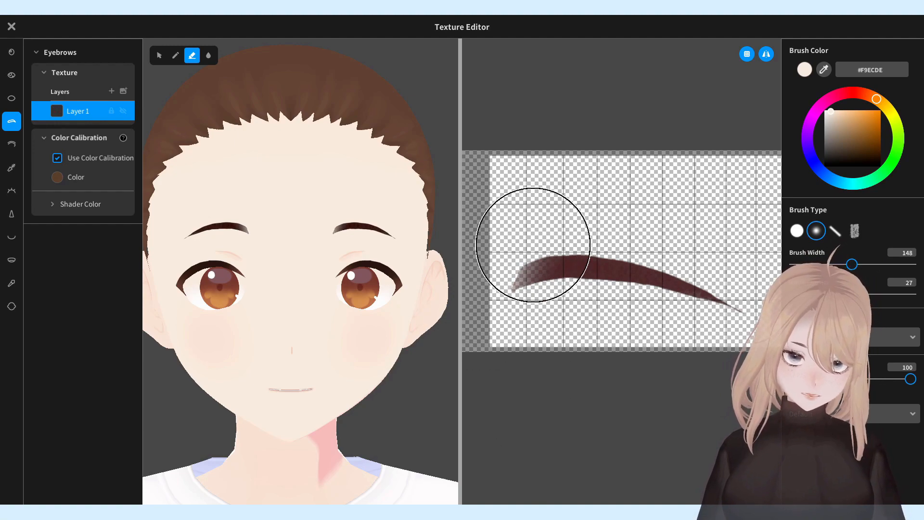
pyautogui.moveTo(536, 246); pyautogui.dragTo(576, 332)
pyautogui.moveTo(517, 269); pyautogui.dragTo(527, 322)
pyautogui.moveTo(492, 282); pyautogui.dragTo(491, 310)
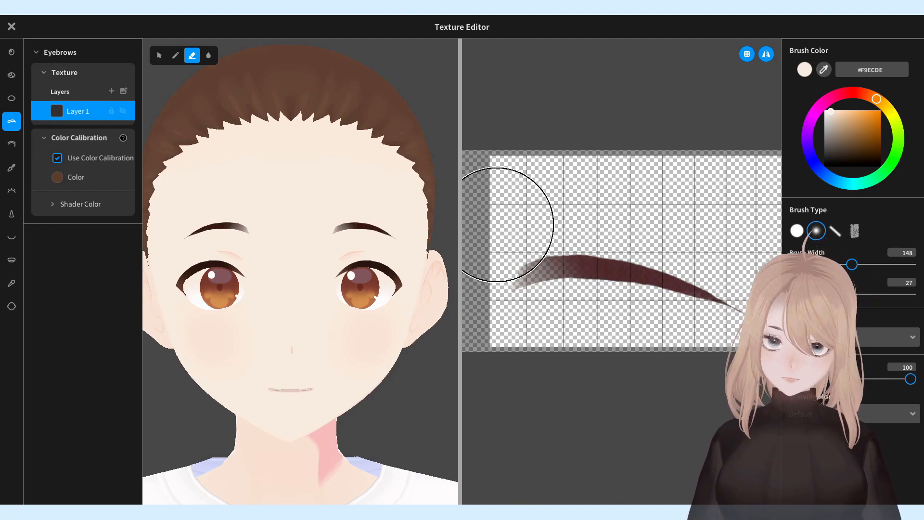
pyautogui.moveTo(351, 227); pyautogui.dragTo(367, 152, button='right')
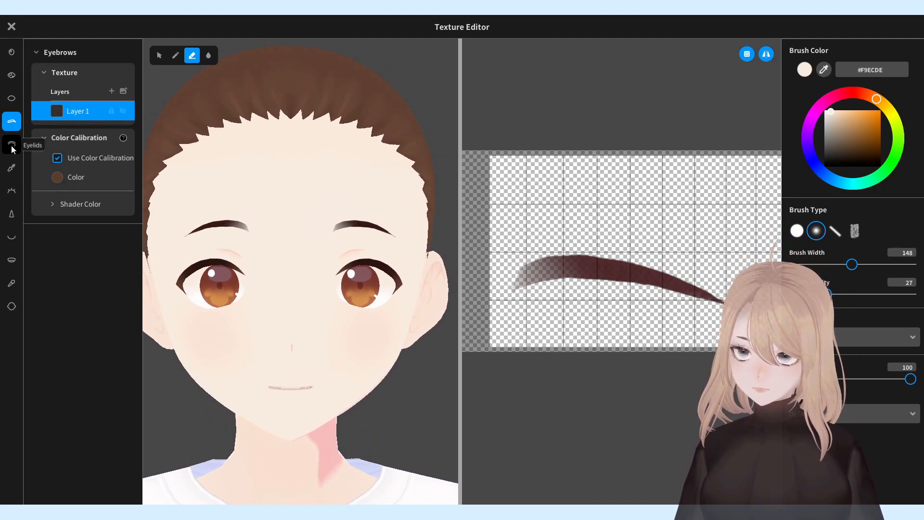
# - Delete the default eyelid texture layer and the mouth texture layer
pyautogui.click(11, 150)
pyautogui.rightClick(102, 112)
pyautogui.click(127, 87)
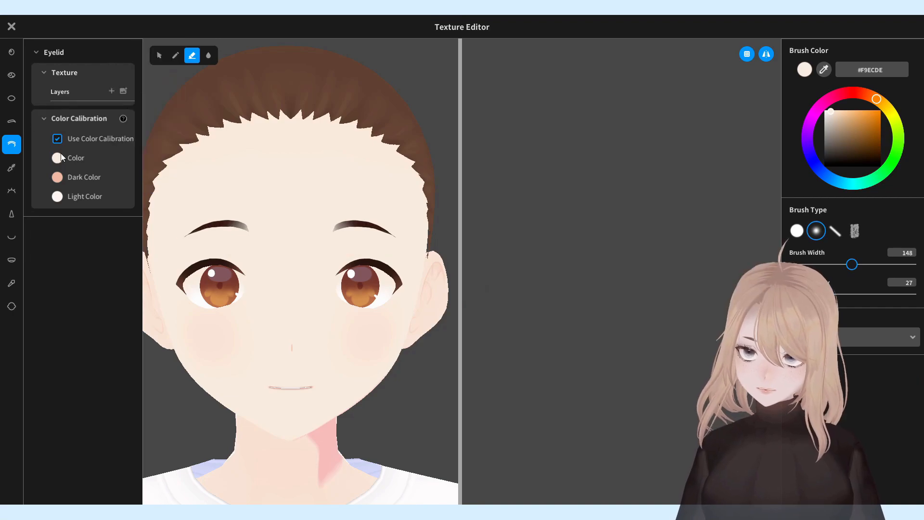
pyautogui.click(13, 168)
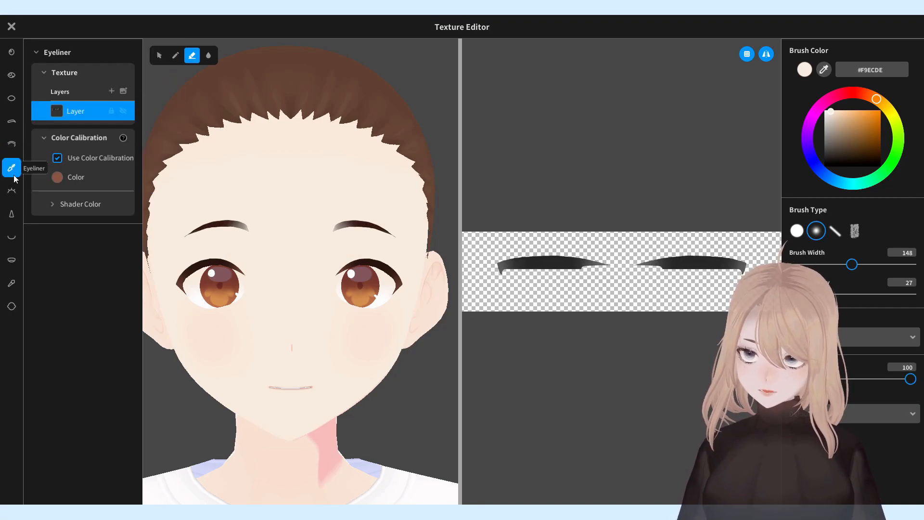
pyautogui.click(12, 190)
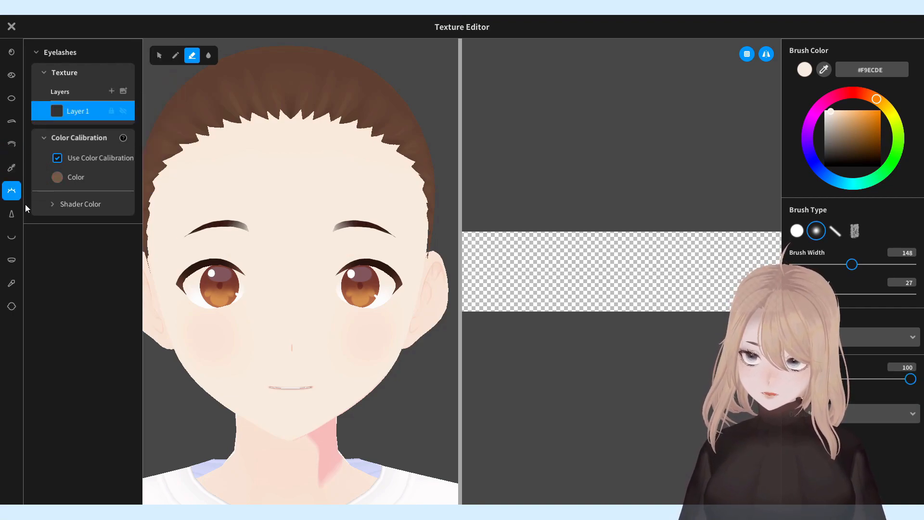
pyautogui.click(17, 239)
pyautogui.rightClick(72, 114)
pyautogui.click(11, 260)
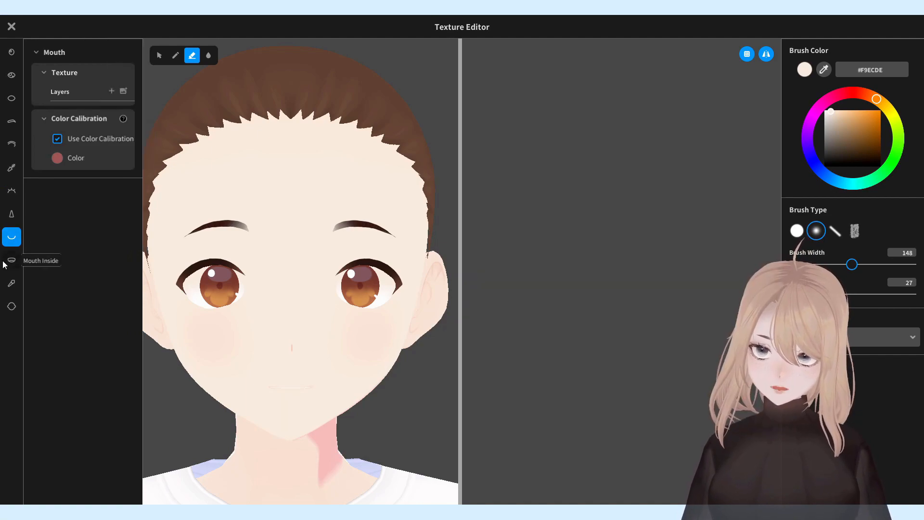
# - Delete the default cheek texture layer and the nose contour texture layer
pyautogui.click(12, 283)
pyautogui.rightClick(89, 110)
pyautogui.click(111, 88)
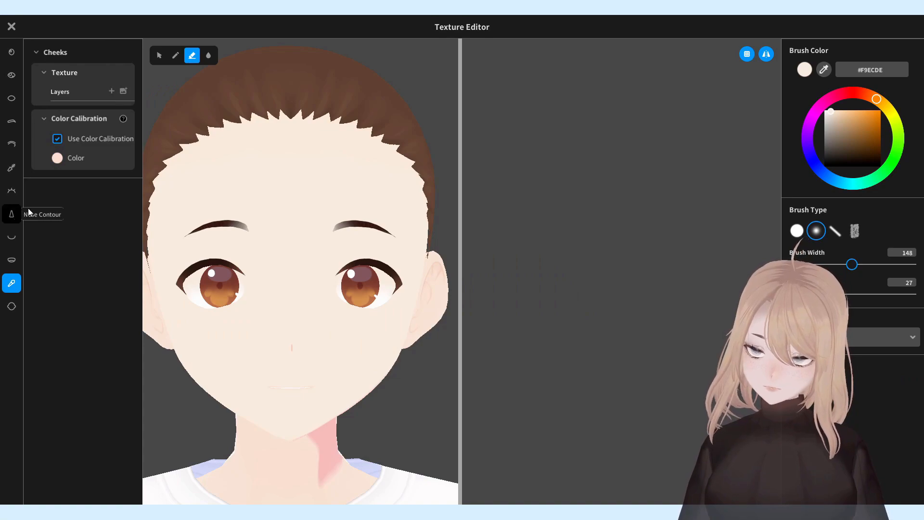
pyautogui.click(12, 213)
pyautogui.rightClick(90, 109)
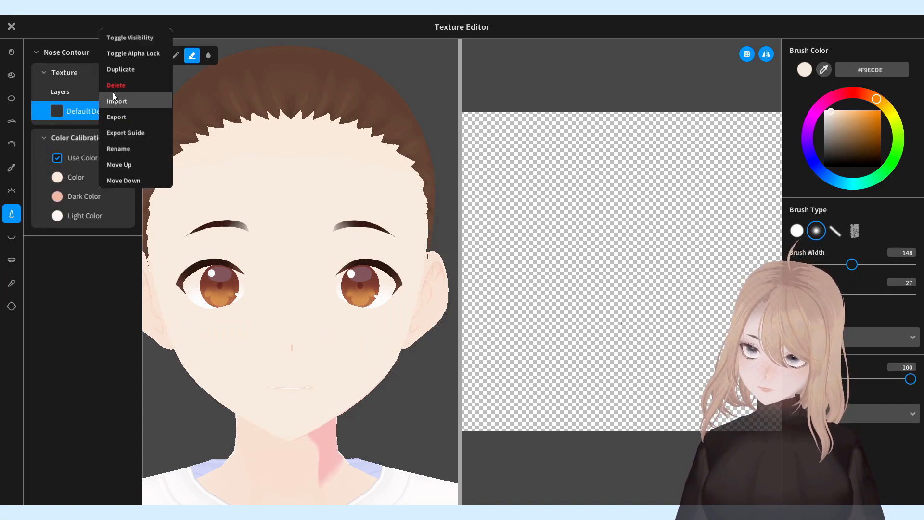
pyautogui.click(111, 85)
# - Delete the existing eyeliner texture layer and add a new empty layer in its place
pyautogui.click(20, 190)
pyautogui.click(12, 167)
pyautogui.rightClick(88, 111)
pyautogui.click(107, 85)
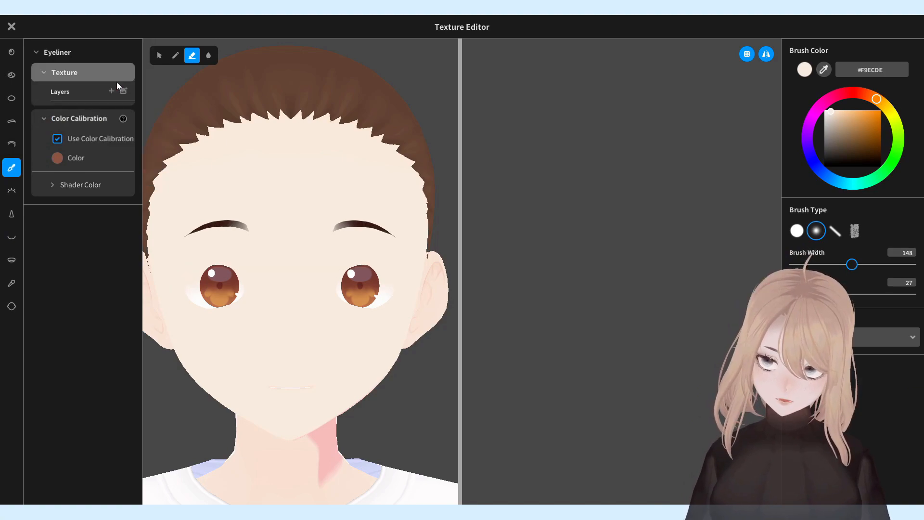
pyautogui.click(110, 91)
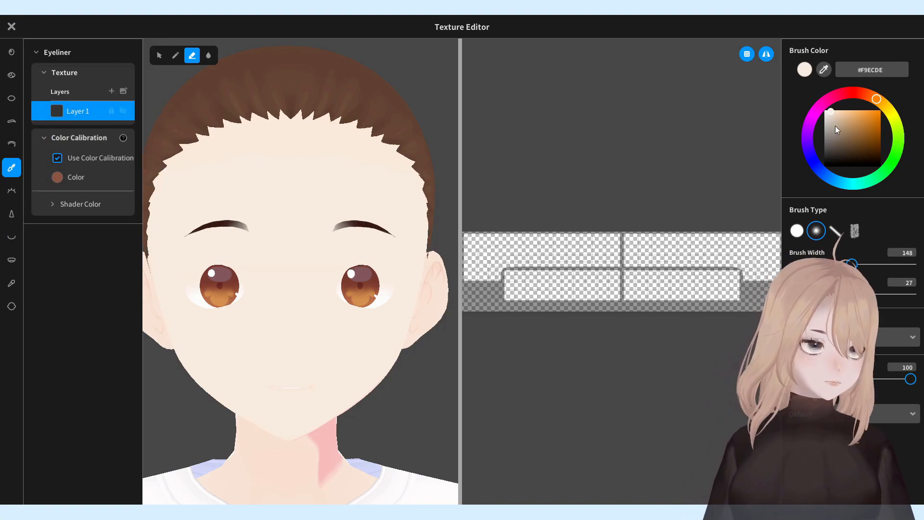
# - Set up the hard round brush with colour #61322D and width 97, and try an eyeliner stroke directly above the eye
pyautogui.moveTo(866, 94); pyautogui.dragTo(861, 94)
pyautogui.click(857, 145)
pyautogui.click(797, 231)
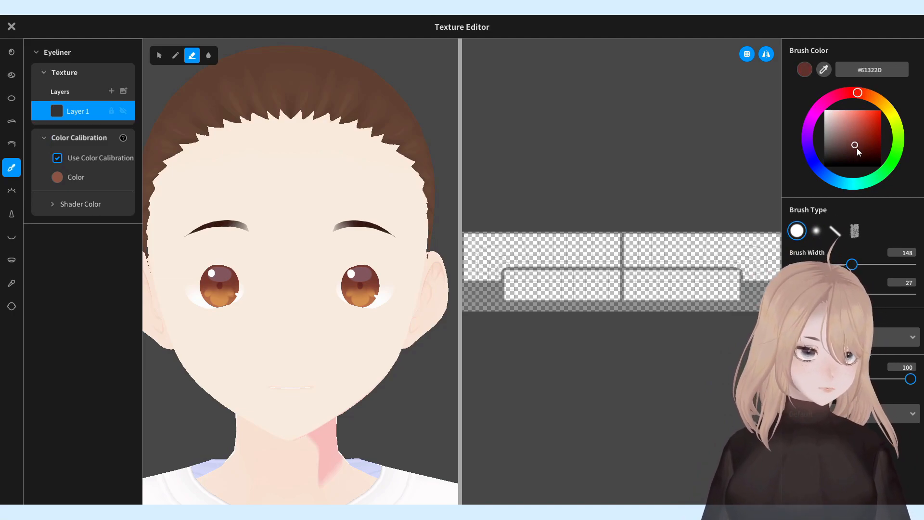
pyautogui.moveTo(852, 264); pyautogui.dragTo(833, 264)
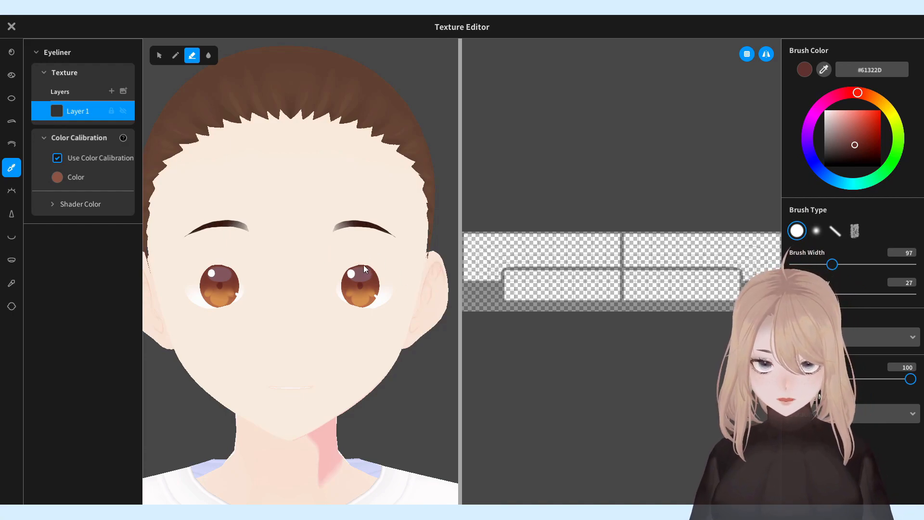
pyautogui.click(175, 55)
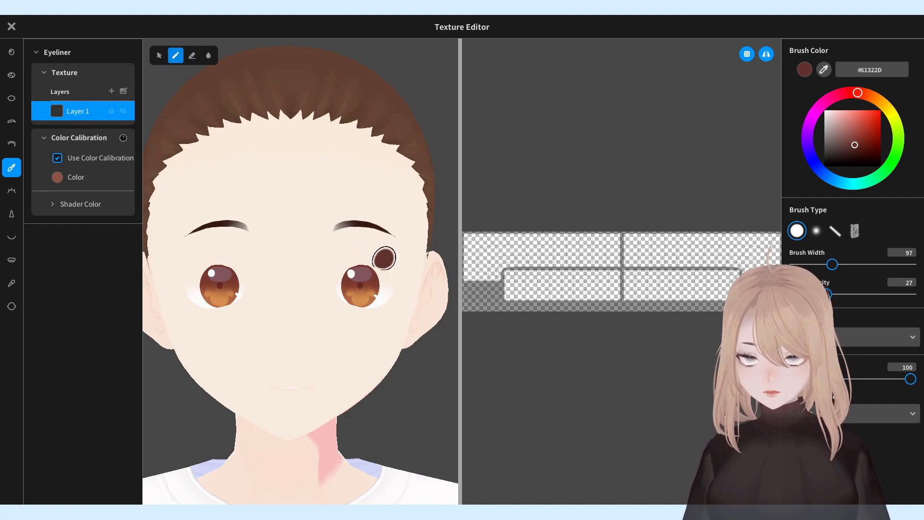
pyautogui.moveTo(354, 264)
pyautogui.mouseDown()
pyautogui.moveTo(366, 262)
pyautogui.moveTo(342, 265)
pyautogui.mouseUp()
pyautogui.hotkey('ctrl', 'z')
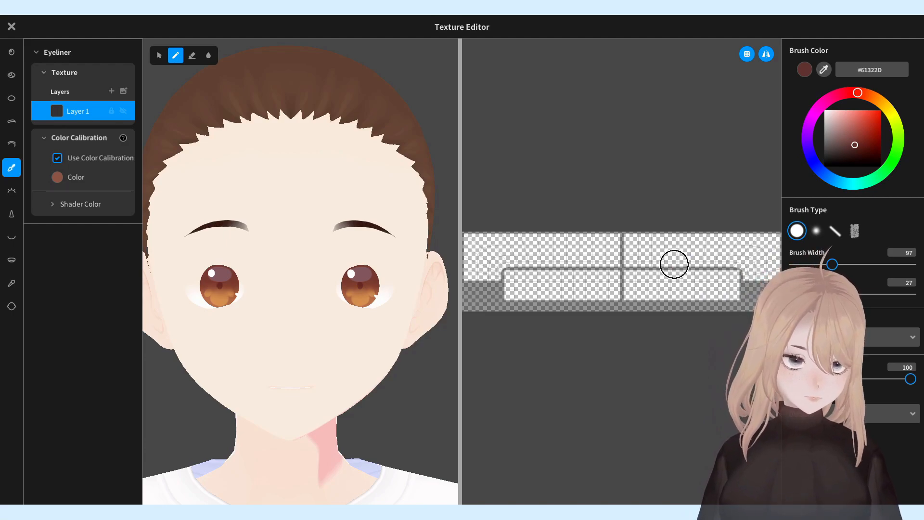
# - Paint the upper eyeliner band on the texture, refining it at brush width 46 and opacity 100, and turn off its color calibration
pyautogui.moveTo(675, 264); pyautogui.dragTo(673, 257)
pyautogui.scroll(5, 664, 269)
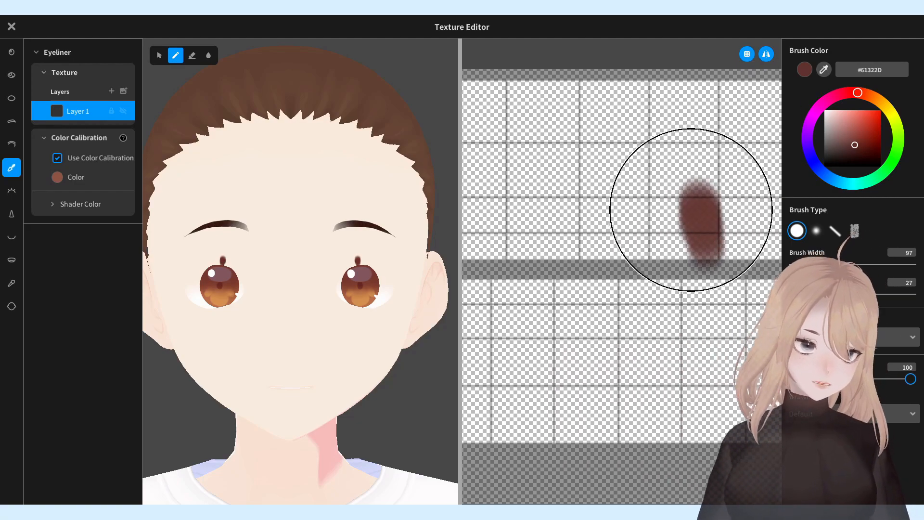
pyautogui.moveTo(832, 264); pyautogui.dragTo(812, 265)
pyautogui.moveTo(487, 255)
pyautogui.mouseDown()
pyautogui.moveTo(590, 223)
pyautogui.moveTo(625, 228)
pyautogui.moveTo(573, 247)
pyautogui.moveTo(592, 269)
pyautogui.mouseUp()
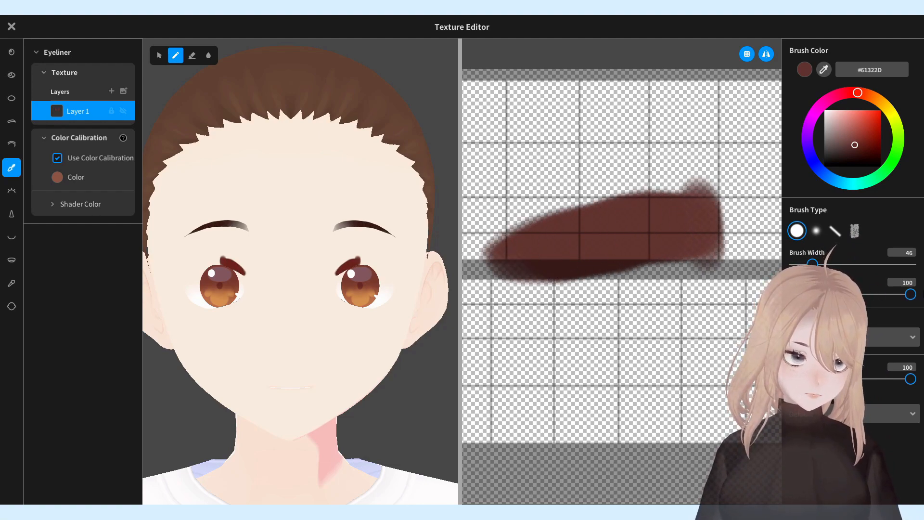
pyautogui.moveTo(920, 294); pyautogui.dragTo(921, 294)
pyautogui.moveTo(491, 253)
pyautogui.mouseDown()
pyautogui.moveTo(568, 229)
pyautogui.moveTo(545, 231)
pyautogui.moveTo(584, 241)
pyautogui.mouseUp()
pyautogui.moveTo(591, 209); pyautogui.dragTo(741, 207)
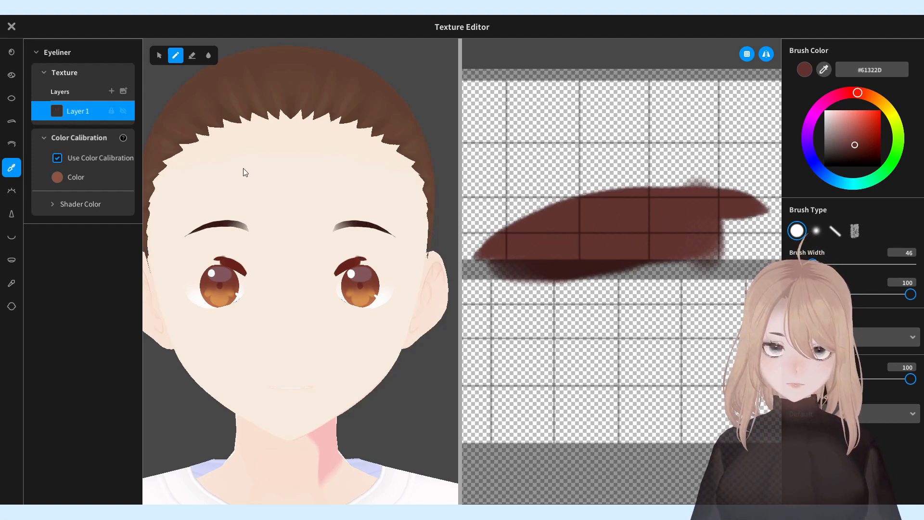
pyautogui.click(53, 156)
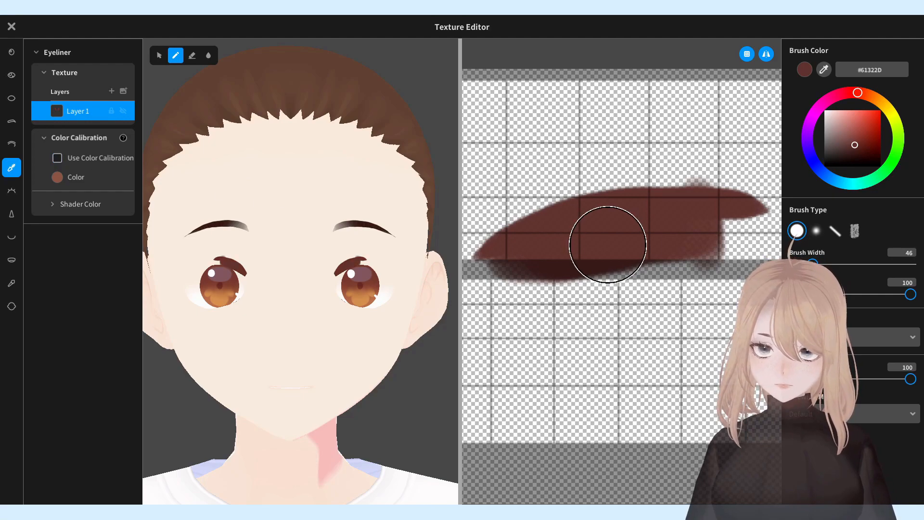
pyautogui.scroll(-4, 588, 237)
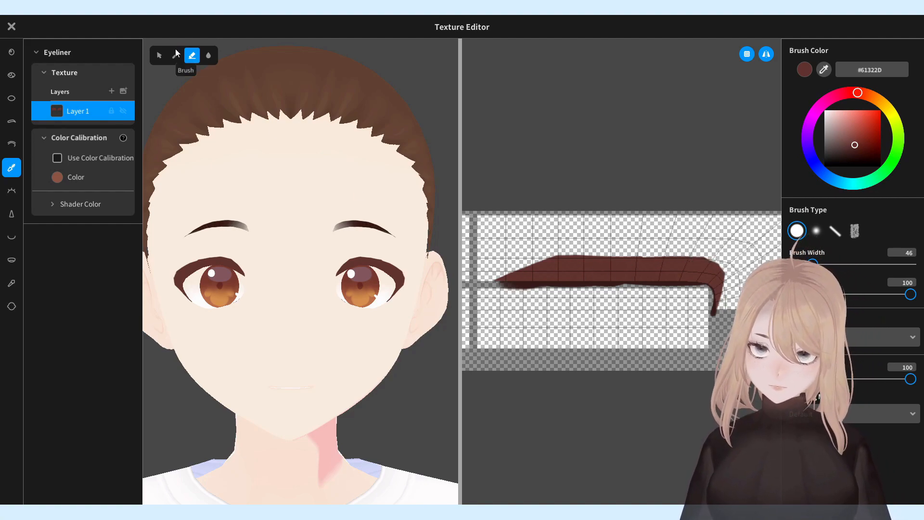
# - Paint one wide and two short lower-lash marks beneath the eyeliner, and draw a thin eyelid crease above it at brush width 6
pyautogui.press('b')
pyautogui.moveTo(576, 289)
pyautogui.mouseDown()
pyautogui.moveTo(603, 291)
pyautogui.moveTo(553, 292)
pyautogui.mouseUp()
pyautogui.moveTo(623, 287); pyautogui.dragTo(622, 293)
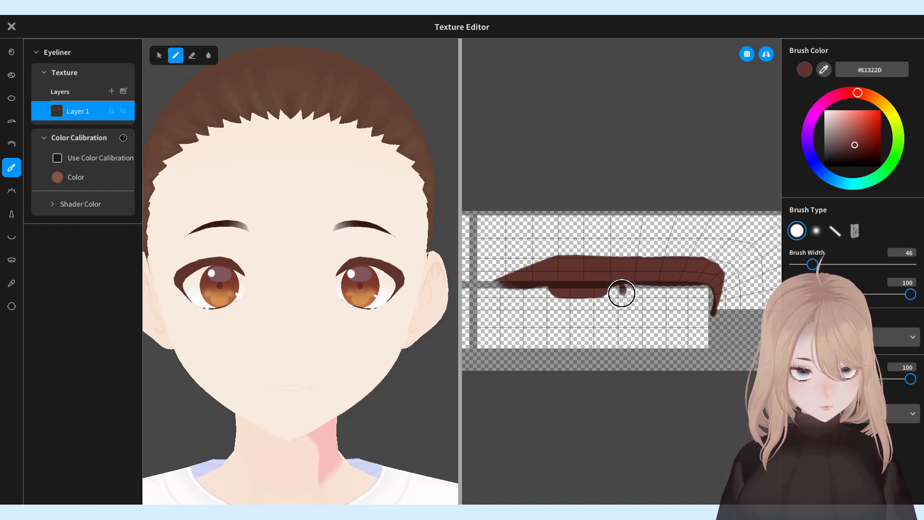
pyautogui.click(659, 290)
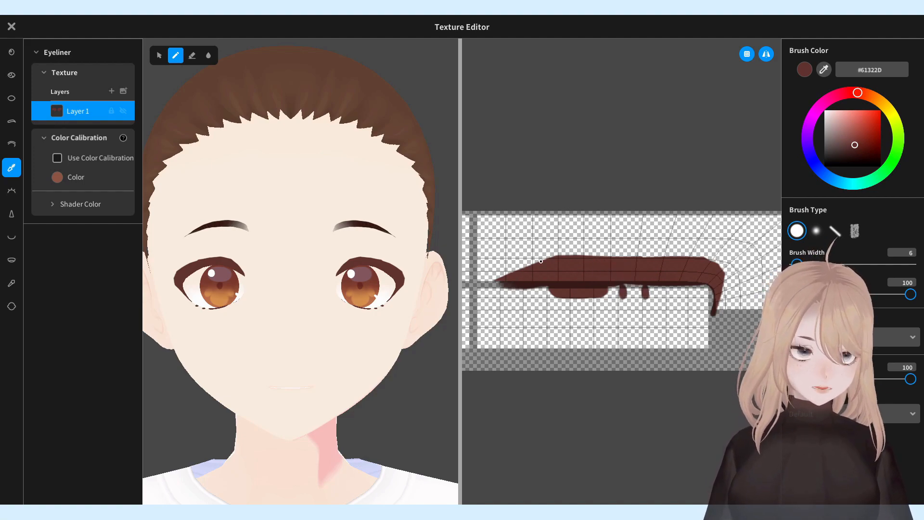
pyautogui.moveTo(525, 254); pyautogui.dragTo(601, 240)
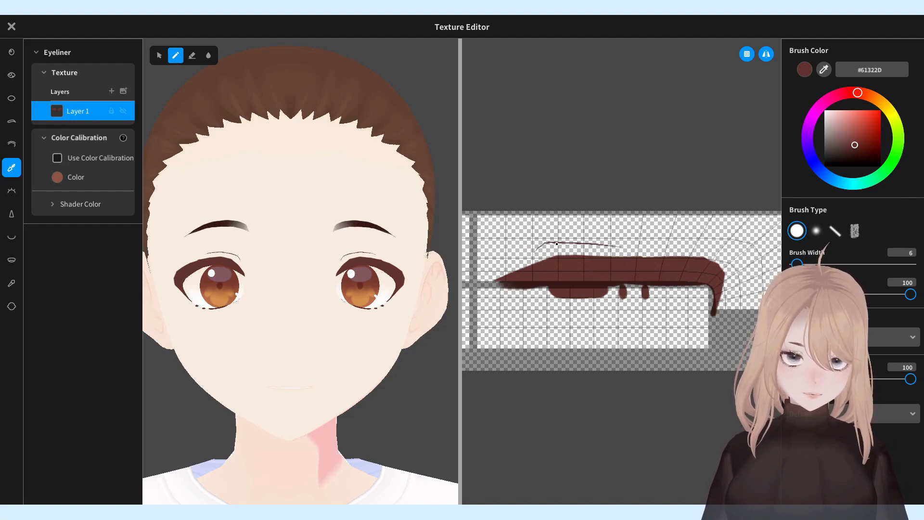
pyautogui.moveTo(385, 346); pyautogui.dragTo(429, 362, button='right')
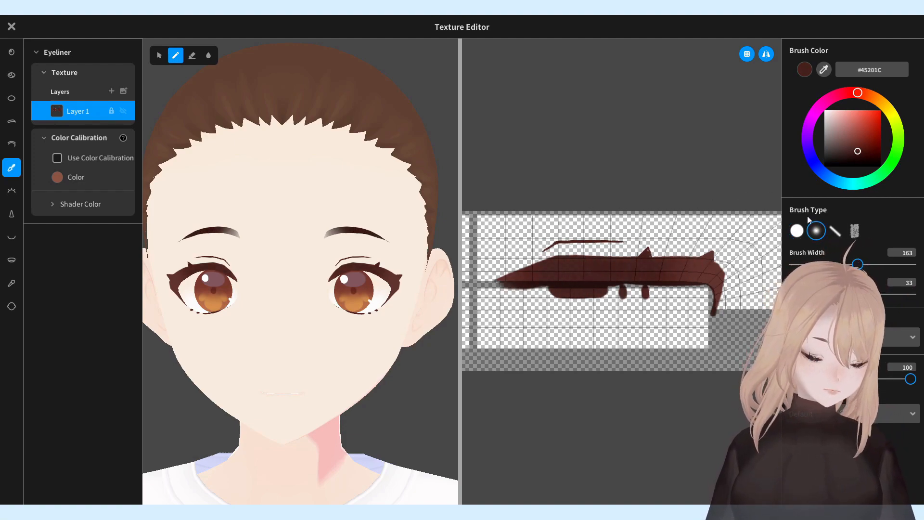
# - Paint a small heart highlight on the upper eyeliner in #FFC88A and softly tint the eyeliner's ends with #FFA78A
pyautogui.moveTo(882, 99); pyautogui.dragTo(873, 97)
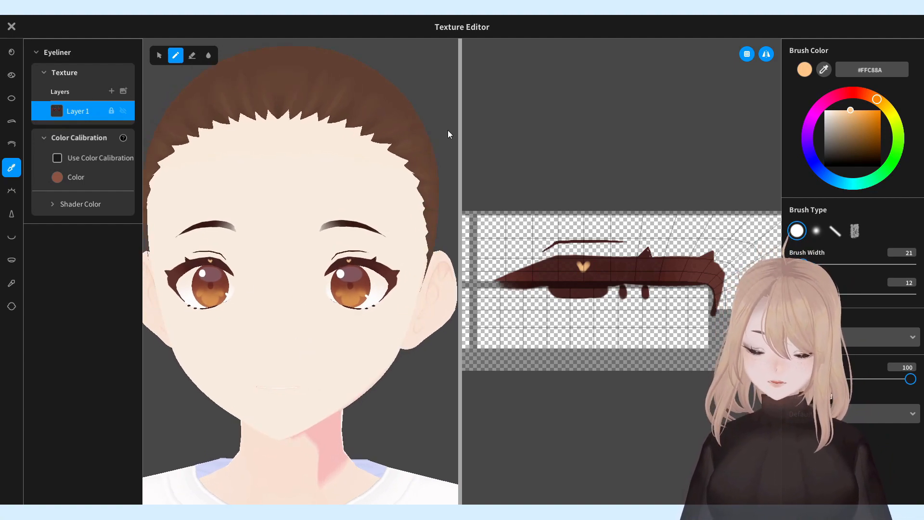
pyautogui.click(865, 95)
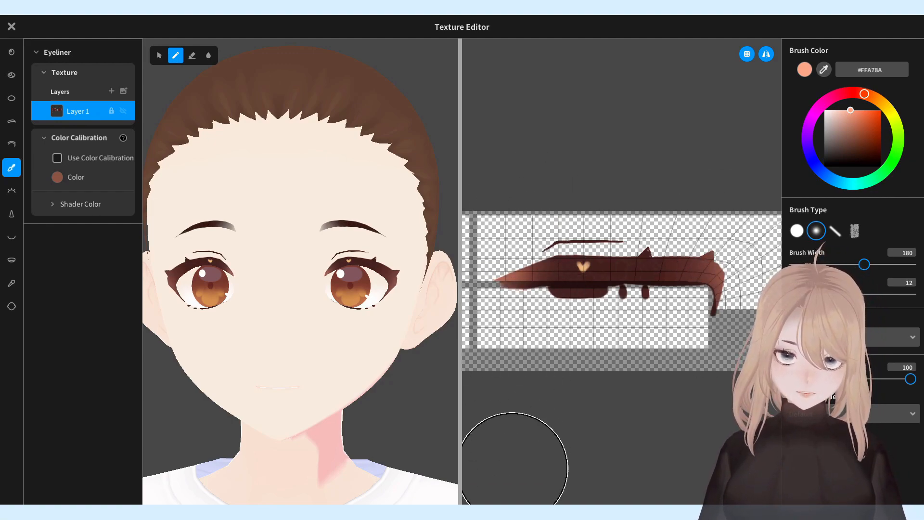
pyautogui.moveTo(364, 323)
pyautogui.mouseDown(button='right')
pyautogui.moveTo(375, 331)
pyautogui.moveTo(372, 289)
pyautogui.moveTo(343, 303)
pyautogui.mouseUp(button='right')
pyautogui.moveTo(385, 341); pyautogui.dragTo(392, 355, button='right')
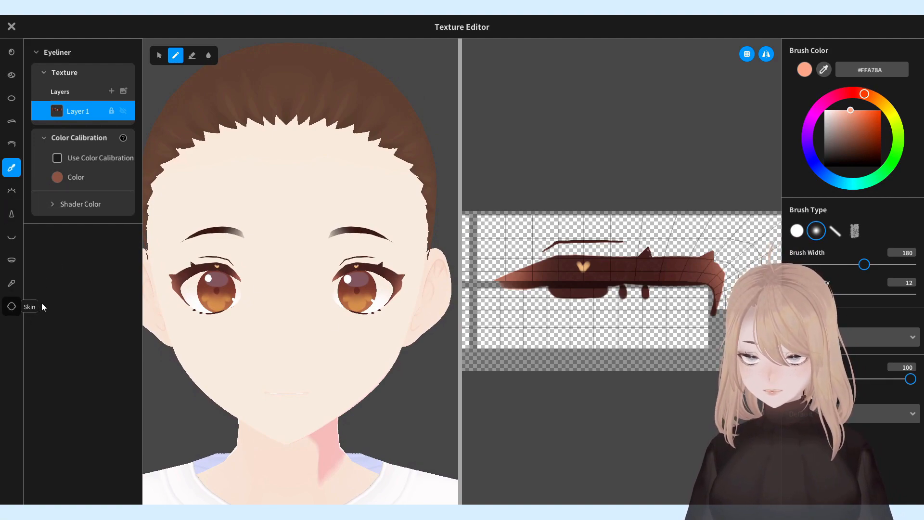
# - Cover the default skin texture with the sampled forehead colour #F9ECDE, with color calibration off, and add an empty layer above it
pyautogui.click(12, 306)
pyautogui.click(824, 69)
pyautogui.click(356, 166)
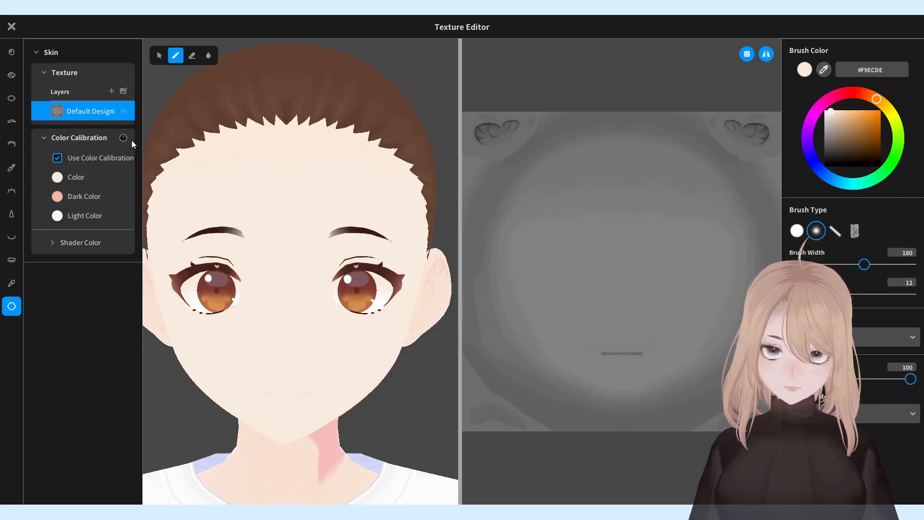
pyautogui.click(59, 158)
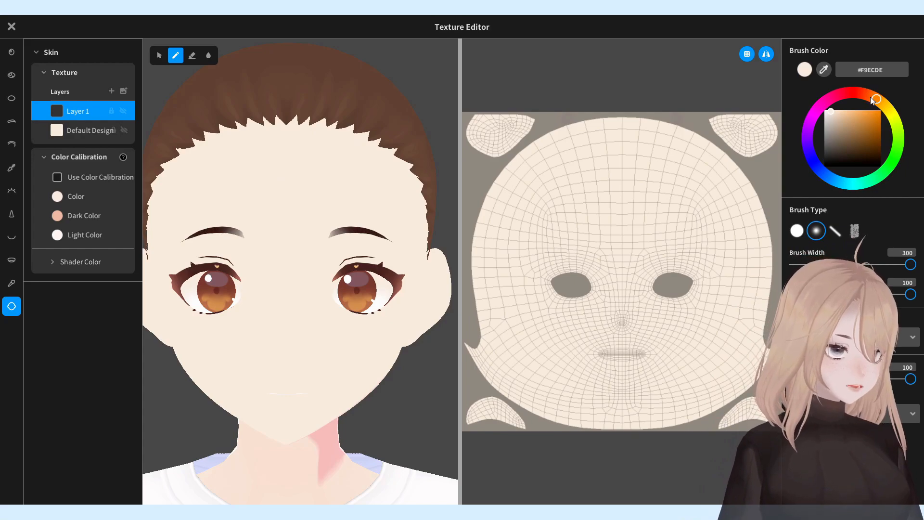
# - Paint soft blush on both cheeks in #F3C3A7 with the soft brush at width 300 and opacity 27
pyautogui.moveTo(872, 99); pyautogui.dragTo(874, 94)
pyautogui.click(843, 112)
pyautogui.moveTo(543, 292)
pyautogui.mouseDown()
pyautogui.moveTo(564, 307)
pyautogui.moveTo(557, 301)
pyautogui.mouseUp()
pyautogui.hotkey('ctrl', 'z')
pyautogui.click(555, 303)
pyautogui.hotkey('ctrl', 'z')
pyautogui.moveTo(911, 294); pyautogui.dragTo(826, 294)
pyautogui.moveTo(538, 296); pyautogui.dragTo(574, 309)
pyautogui.hotkey('ctrl', 'z')
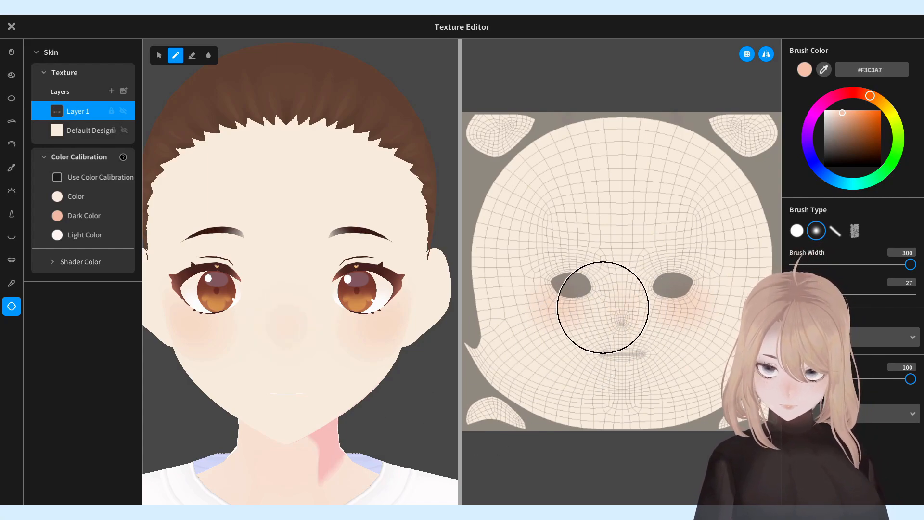
pyautogui.moveTo(336, 388); pyautogui.dragTo(409, 388, button='right')
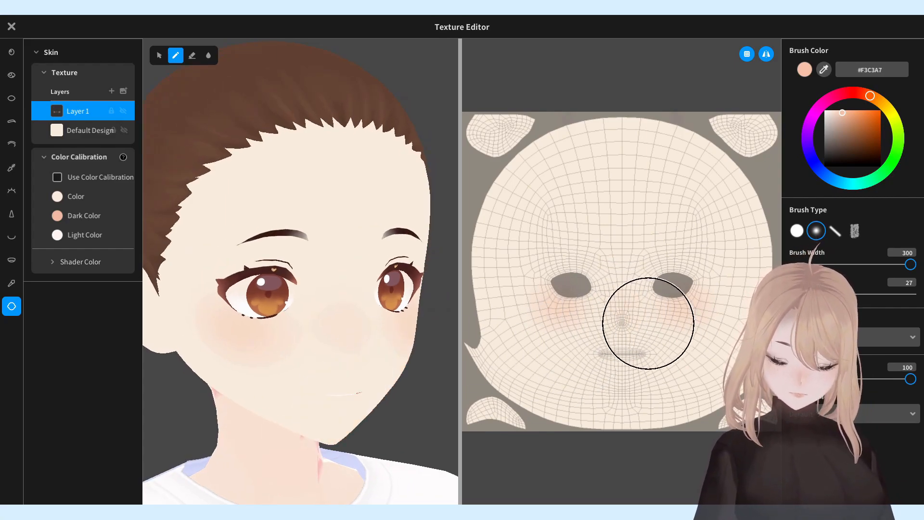
# - Paint a vertical shadow down the nose with the soft brush at width 83 and opacity 27
pyautogui.moveTo(621, 320); pyautogui.dragTo(625, 312)
pyautogui.moveTo(366, 346); pyautogui.dragTo(292, 344, button='right')
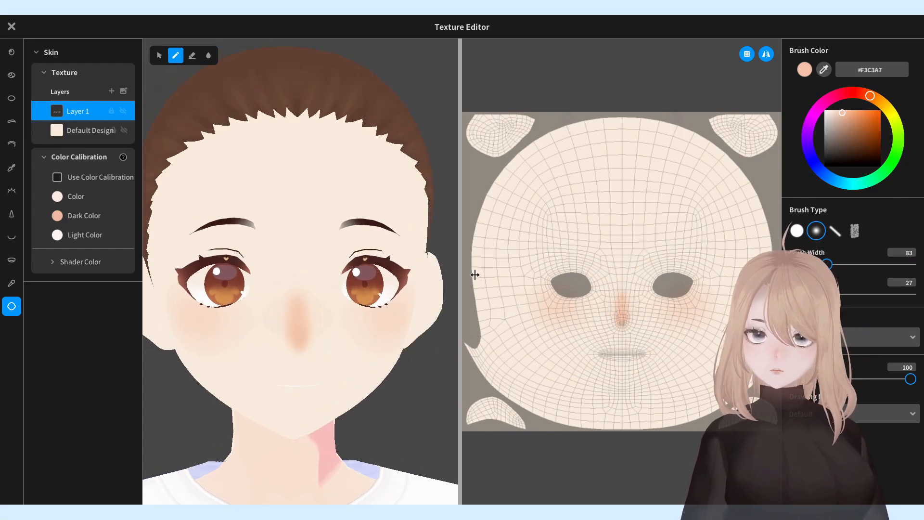
pyautogui.moveTo(398, 388); pyautogui.dragTo(372, 385, button='right')
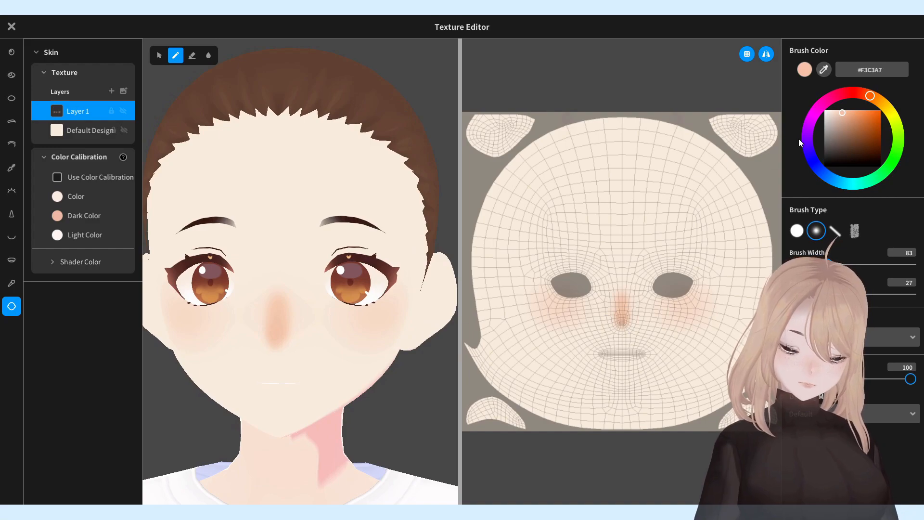
# - Fade the nose shadow along the bridge with the sampled skin colour #F8ECDD at brush width 271 and opacity 14
pyautogui.click(827, 71)
pyautogui.click(634, 261)
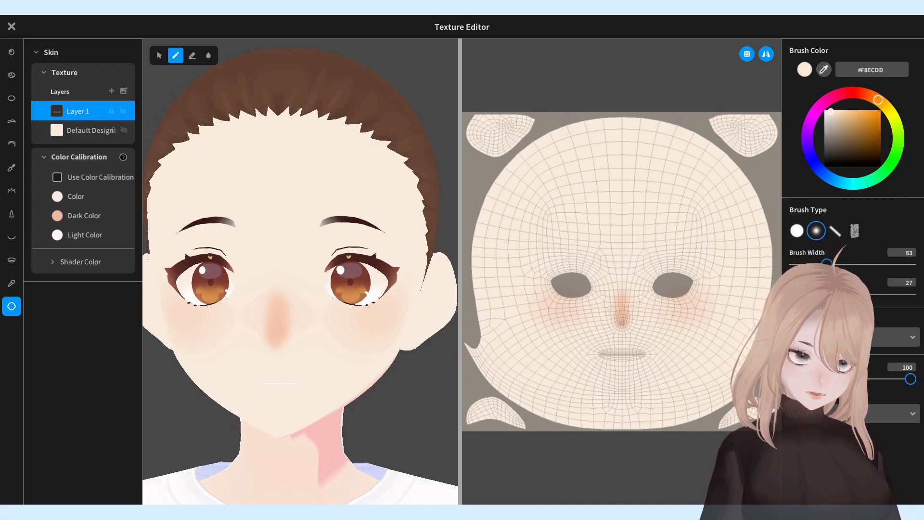
pyautogui.moveTo(625, 268); pyautogui.dragTo(625, 326)
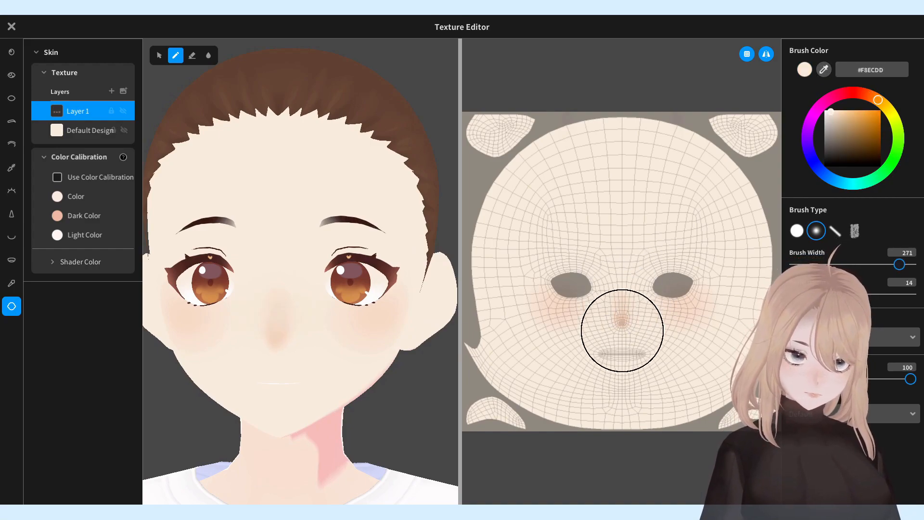
pyautogui.moveTo(349, 415); pyautogui.dragTo(360, 414, button='right')
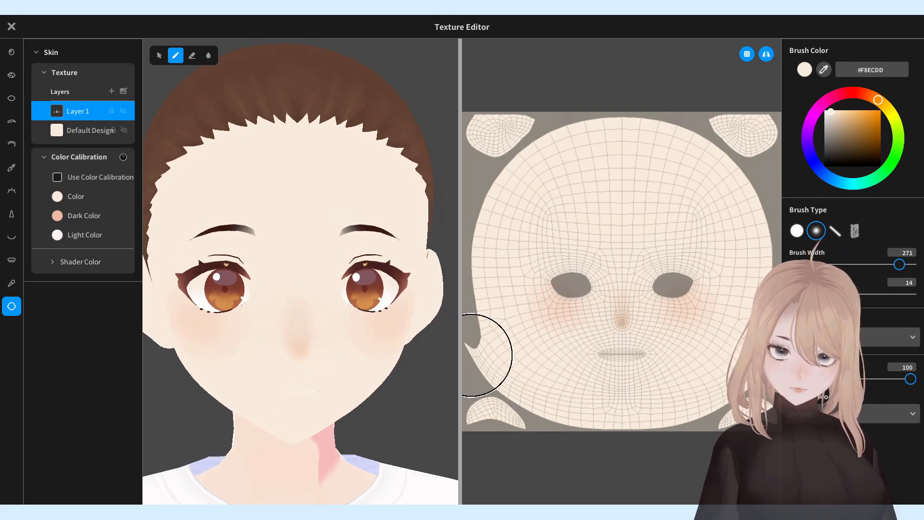
pyautogui.moveTo(376, 319)
pyautogui.mouseDown(button='right')
pyautogui.moveTo(343, 308)
pyautogui.moveTo(385, 319)
pyautogui.mouseUp(button='right')
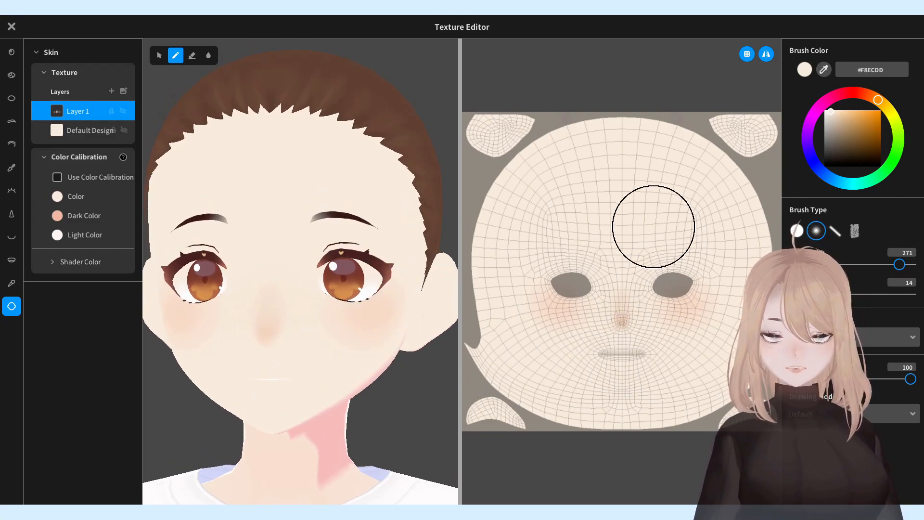
# - Try a red-orange #EF8063 patch over the nose with the soft brush at width 136 and opacity 14
pyautogui.click(865, 93)
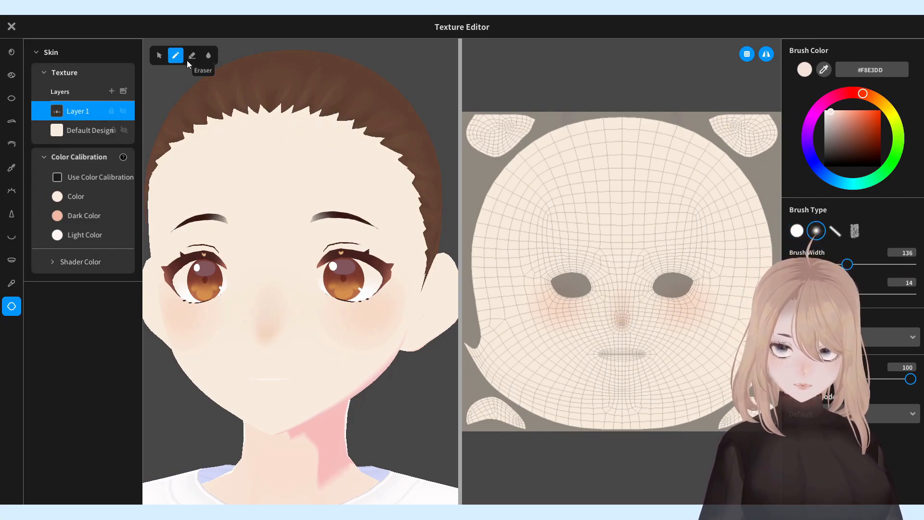
pyautogui.moveTo(860, 130); pyautogui.dragTo(858, 116)
pyautogui.moveTo(643, 320); pyautogui.dragTo(619, 306)
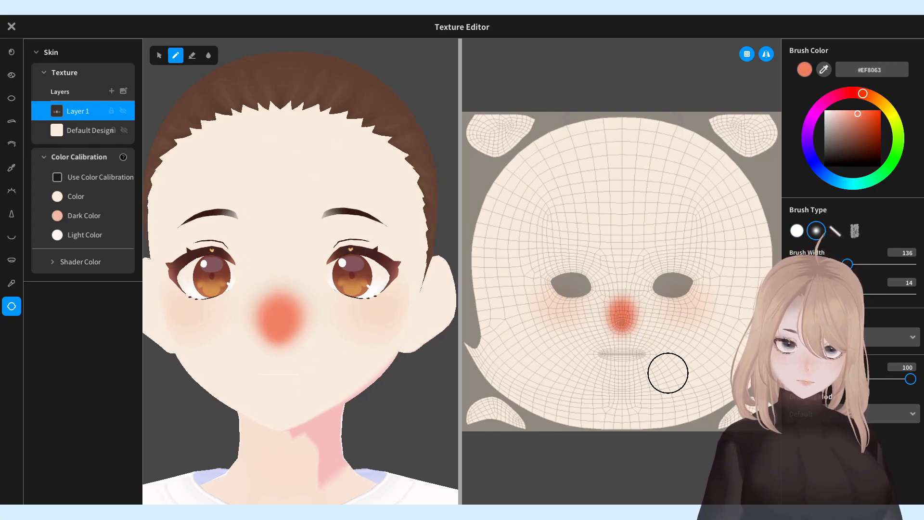
pyautogui.click(841, 378)
pyautogui.moveTo(842, 378); pyautogui.dragTo(910, 379)
pyautogui.hotkey('ctrl', 'z')
# - Draw short slanted blush lines on both cheeks with the soft brush at width 12
pyautogui.moveTo(397, 374); pyautogui.dragTo(409, 378, button='right')
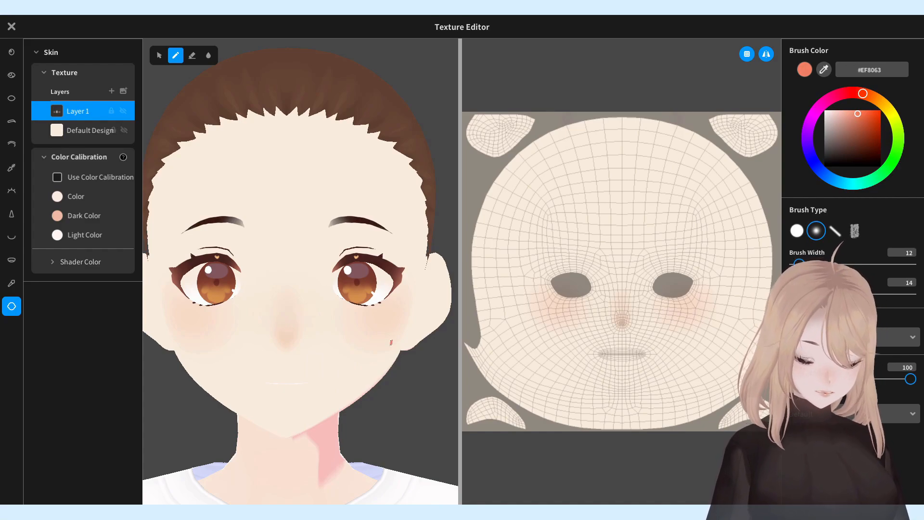
pyautogui.moveTo(396, 344); pyautogui.dragTo(375, 329, button='right')
pyautogui.moveTo(367, 394); pyautogui.dragTo(375, 400, button='right')
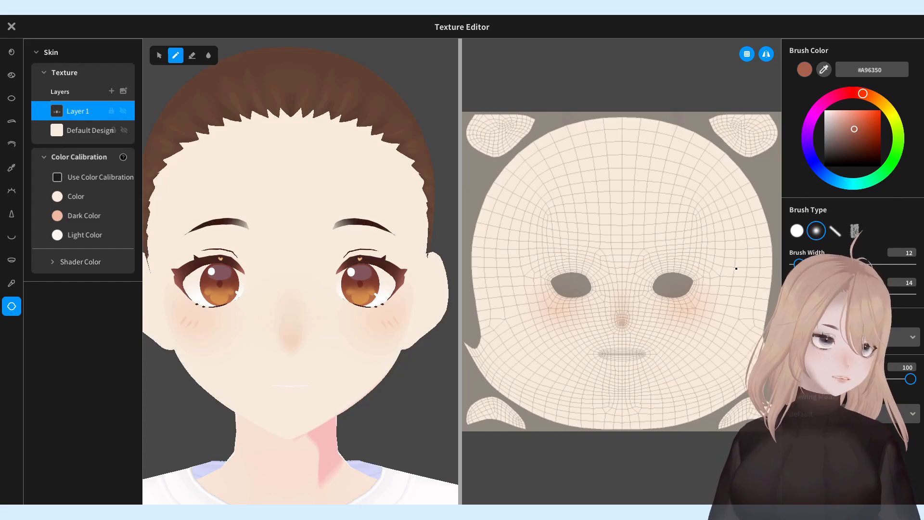
# - Draw a short vertical line at the nose tip in #A96350 with the soft brush at width 6 and opacity 75
pyautogui.scroll(8, 619, 307)
pyautogui.moveTo(626, 275); pyautogui.dragTo(618, 169, button='middle')
pyautogui.scroll(3, 628, 260)
pyautogui.moveTo(624, 263); pyautogui.dragTo(661, 275, button='middle')
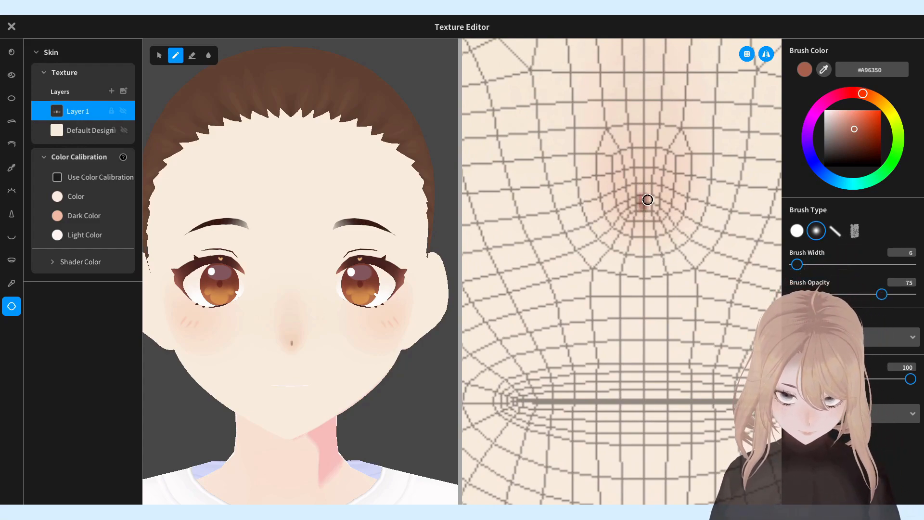
pyautogui.hotkey('ctrl', 'z')
pyautogui.moveTo(646, 189); pyautogui.dragTo(645, 221)
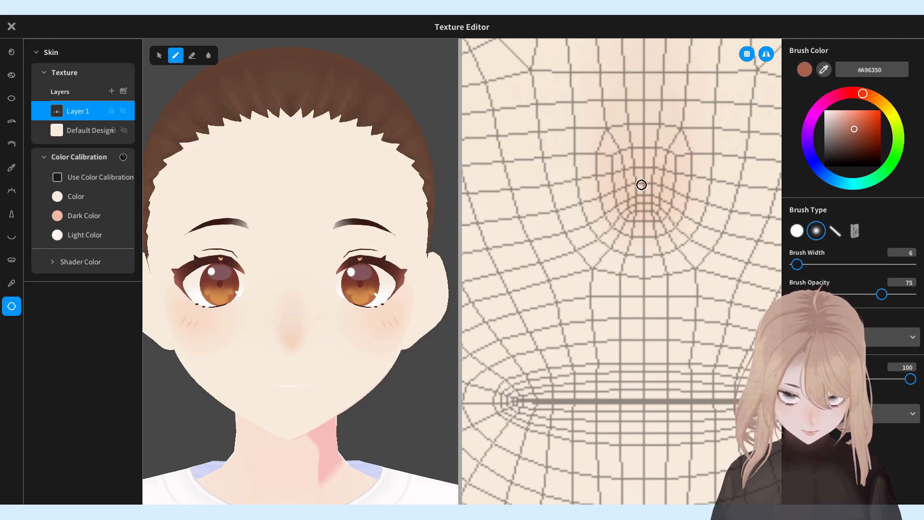
# - Paint the mouth line inward from both corners in #A96350, leaving the centre open, and lighten it with #CC816D
pyautogui.moveTo(606, 384); pyautogui.dragTo(616, 313, button='middle')
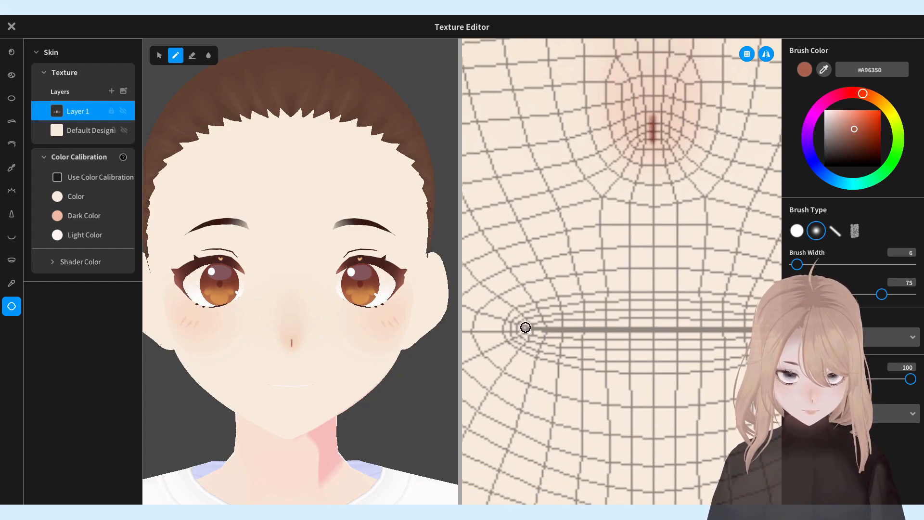
pyautogui.moveTo(545, 326); pyautogui.dragTo(581, 329)
pyautogui.moveTo(542, 327); pyautogui.dragTo(601, 330)
pyautogui.hotkey('ctrl', 'z')
pyautogui.hotkey('ctrl', 'z')
pyautogui.moveTo(531, 325); pyautogui.dragTo(629, 332)
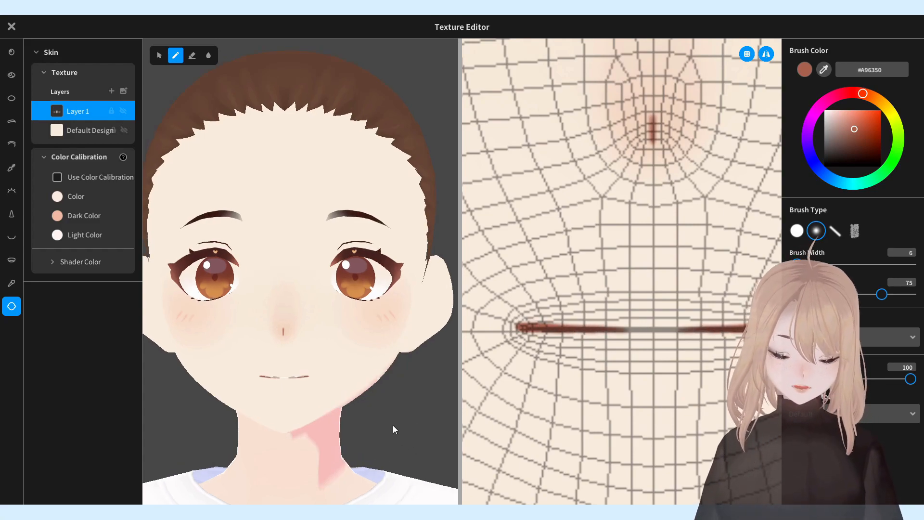
pyautogui.click(851, 121)
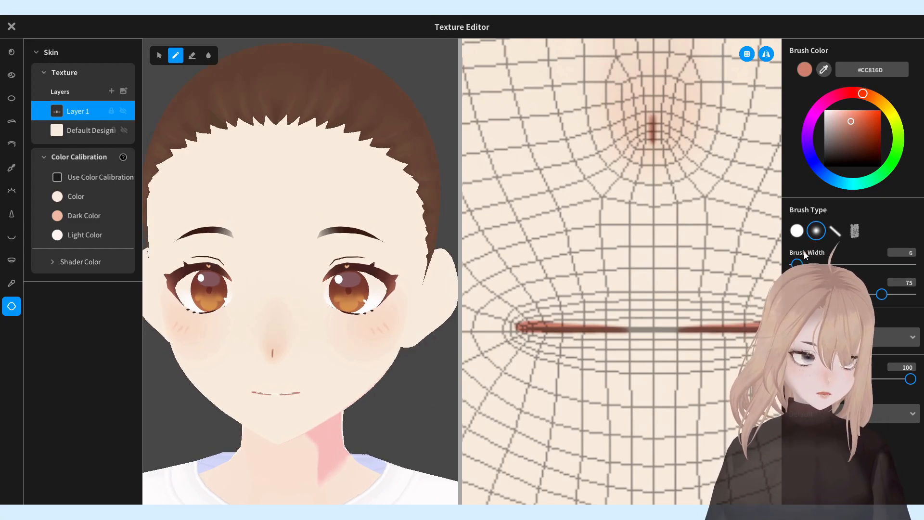
# - Tint the lower lip below the mouth line in #EFBAAC with the soft brush at width 25 and opacity 32
pyautogui.click(839, 116)
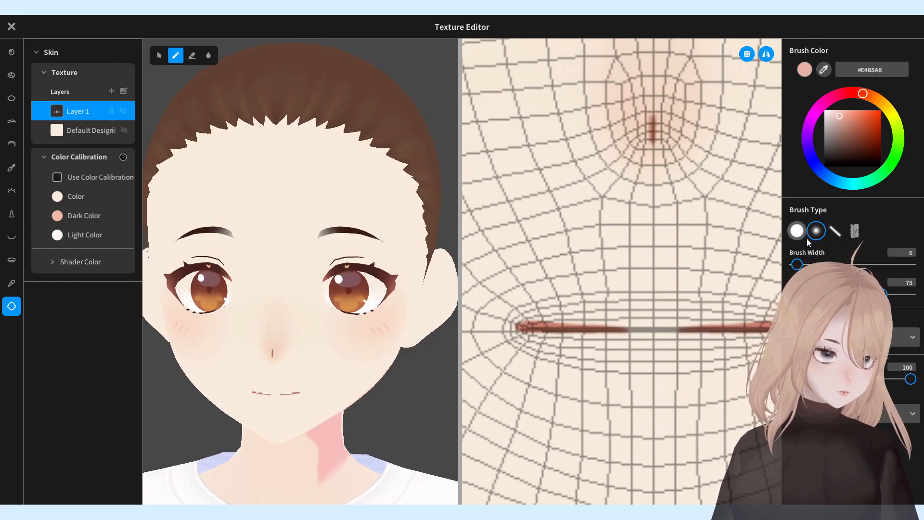
pyautogui.click(840, 114)
pyautogui.moveTo(558, 349); pyautogui.dragTo(758, 352)
pyautogui.hotkey('ctrl', 'z')
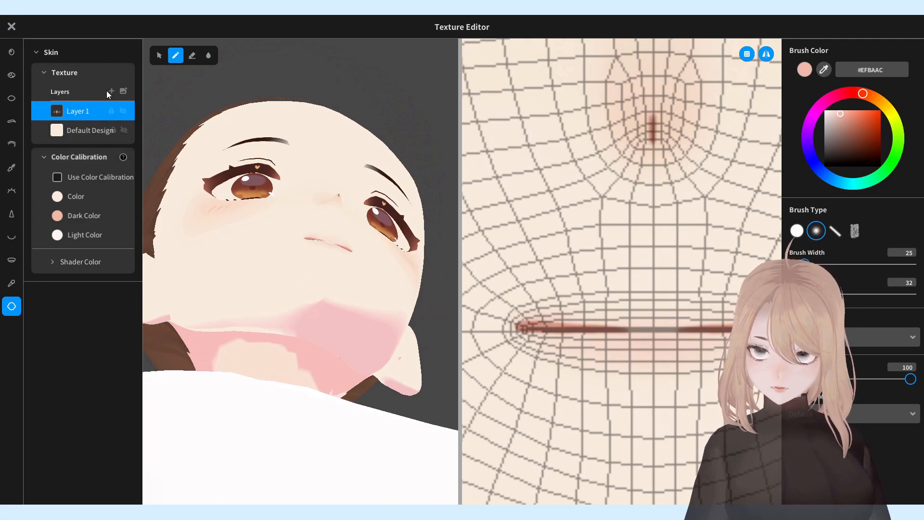
# - Add a new skin layer and paint #E8A488 patches on the inner and lower areas of both ears
pyautogui.click(111, 91)
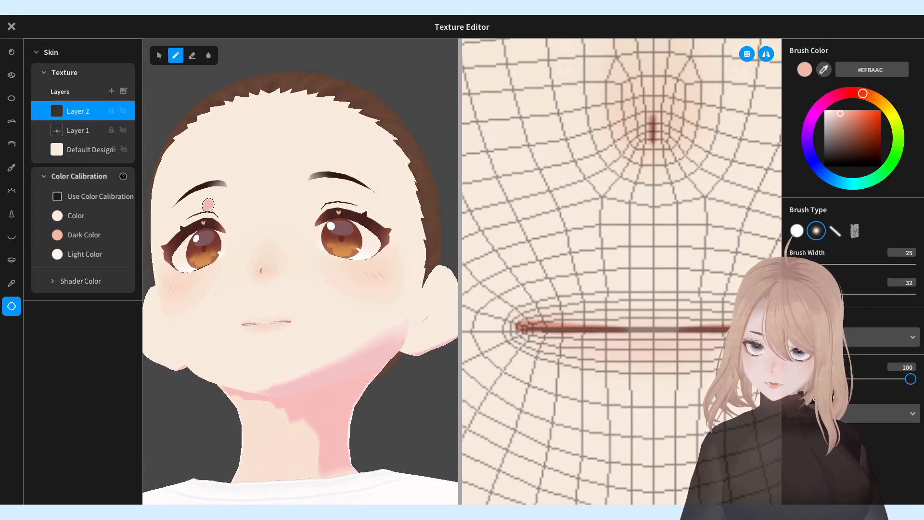
pyautogui.moveTo(208, 205); pyautogui.dragTo(241, 253, button='right')
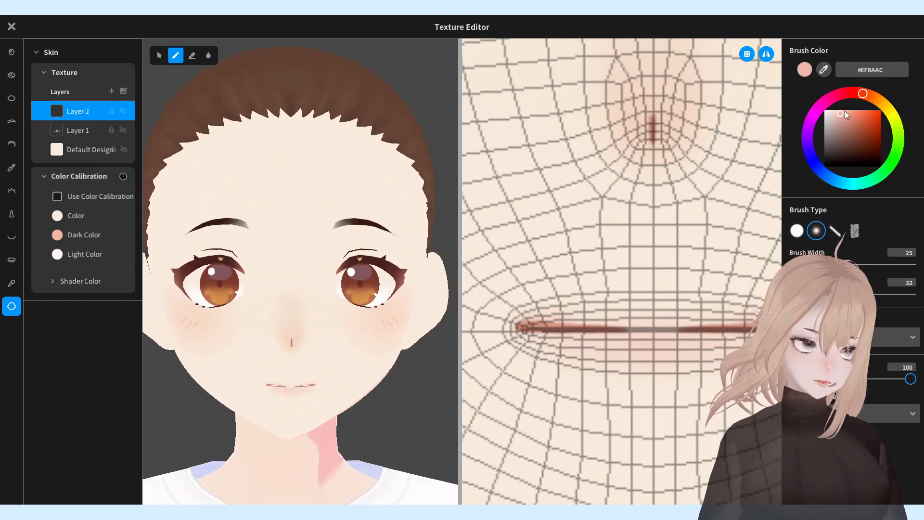
pyautogui.click(824, 69)
pyautogui.click(380, 313)
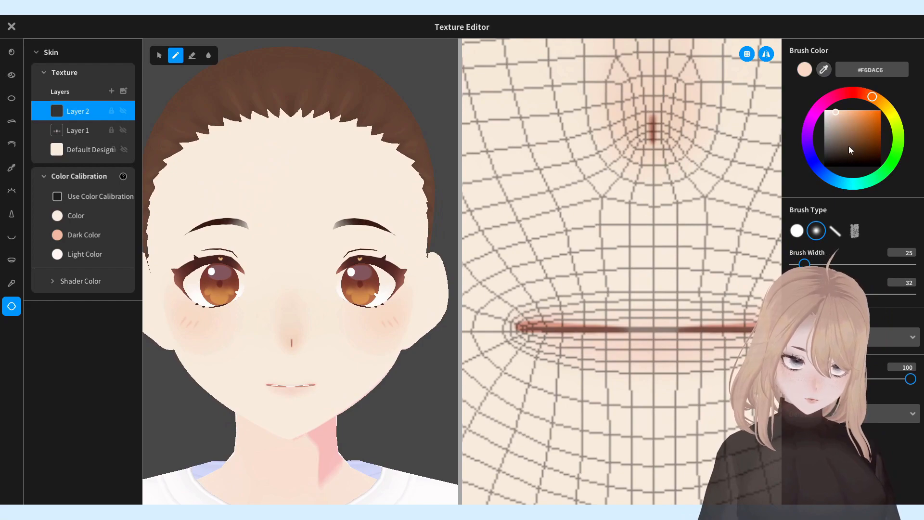
pyautogui.click(867, 95)
pyautogui.moveTo(761, 147)
pyautogui.mouseDown(button='middle')
pyautogui.moveTo(693, 190)
pyautogui.moveTo(457, 419)
pyautogui.mouseUp(button='middle')
pyautogui.moveTo(693, 178); pyautogui.dragTo(474, 365, button='middle')
pyautogui.moveTo(731, 130)
pyautogui.mouseDown(button='middle')
pyautogui.moveTo(596, 248)
pyautogui.moveTo(617, 410)
pyautogui.moveTo(647, 402)
pyautogui.mouseUp(button='middle')
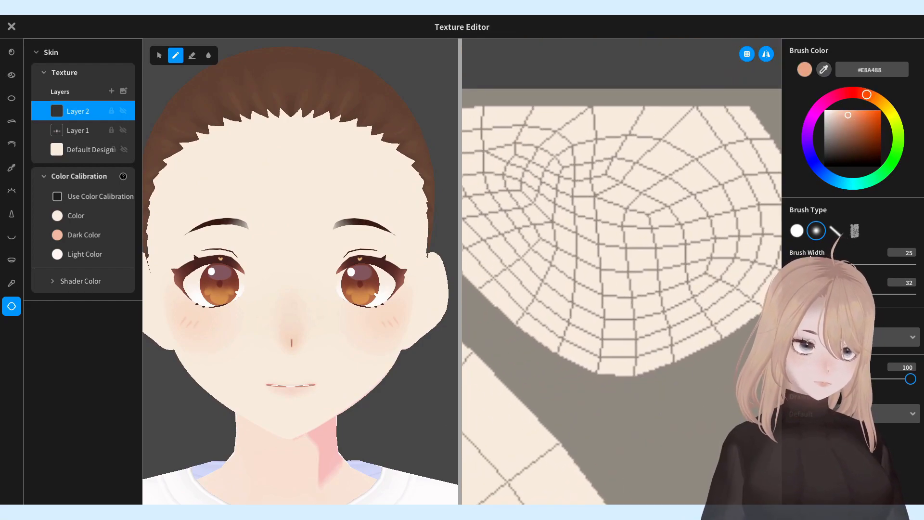
pyautogui.moveTo(638, 167); pyautogui.dragTo(697, 230)
pyautogui.moveTo(541, 166)
pyautogui.mouseDown()
pyautogui.moveTo(526, 221)
pyautogui.moveTo(487, 165)
pyautogui.moveTo(479, 197)
pyautogui.mouseUp()
pyautogui.moveTo(573, 269); pyautogui.dragTo(640, 300, button='middle')
# - Try to blend the ear patches into the skin with #E0D5C8, using the soft brush at width 121 and opacity 15
pyautogui.click(696, 171)
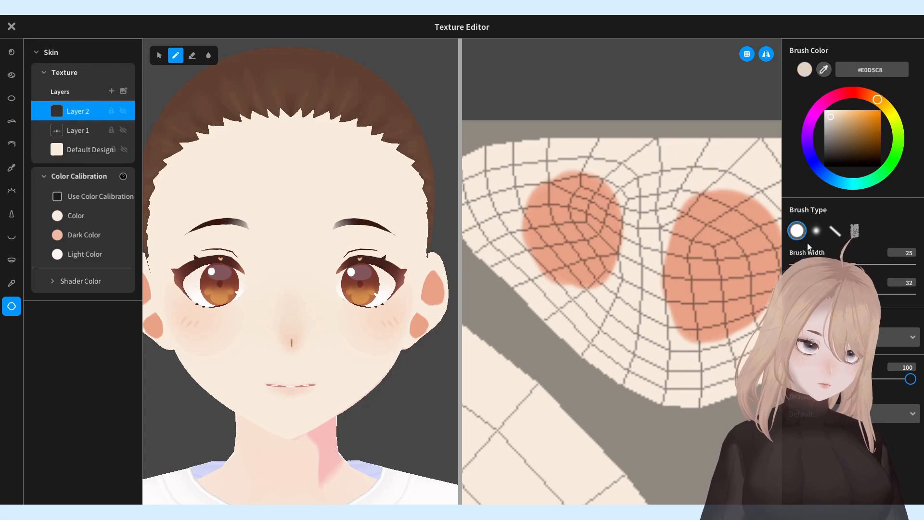
pyautogui.moveTo(662, 192)
pyautogui.mouseDown()
pyautogui.moveTo(585, 284)
pyautogui.moveTo(688, 263)
pyautogui.mouseUp()
pyautogui.hotkey('ctrl', 'z')
pyautogui.moveTo(890, 264); pyautogui.dragTo(841, 265)
pyautogui.moveTo(662, 212)
pyautogui.mouseDown()
pyautogui.moveTo(635, 304)
pyautogui.moveTo(602, 139)
pyautogui.mouseUp()
pyautogui.hotkey('ctrl', 'z')
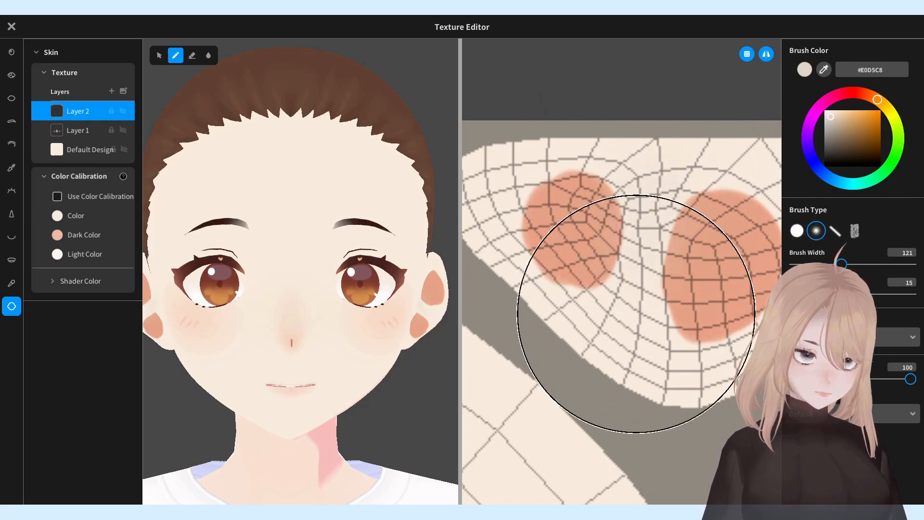
pyautogui.moveTo(614, 253)
pyautogui.mouseDown()
pyautogui.moveTo(706, 234)
pyautogui.moveTo(611, 245)
pyautogui.moveTo(643, 283)
pyautogui.moveTo(655, 222)
pyautogui.moveTo(748, 277)
pyautogui.moveTo(638, 335)
pyautogui.moveTo(555, 181)
pyautogui.mouseUp()
pyautogui.hotkey('ctrl', 'z')
# - Fade the edges of the ear patches with the soft eraser at width 121 and opacity 15
pyautogui.click(194, 57)
pyautogui.moveTo(390, 299)
pyautogui.mouseDown(button='right')
pyautogui.moveTo(355, 289)
pyautogui.moveTo(402, 293)
pyautogui.moveTo(330, 279)
pyautogui.moveTo(391, 298)
pyautogui.mouseUp(button='right')
pyautogui.moveTo(391, 294); pyautogui.dragTo(434, 323, button='middle')
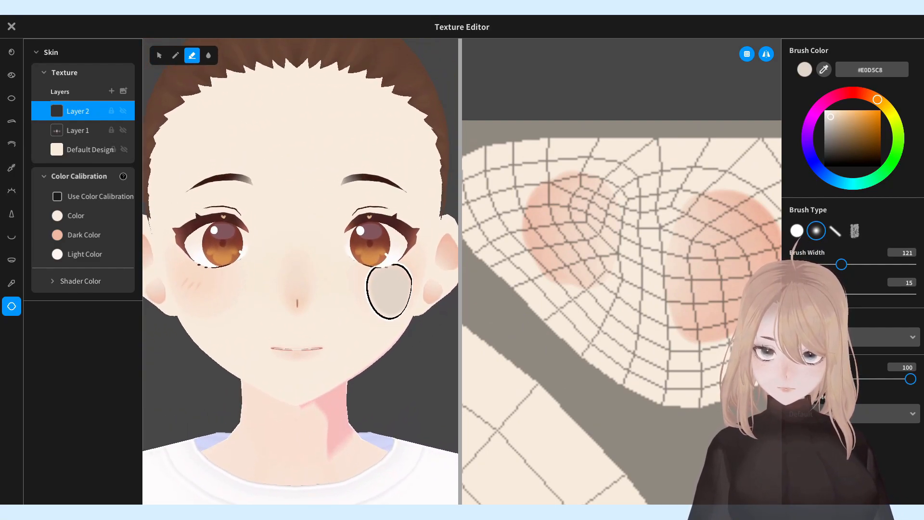
pyautogui.moveTo(280, 248)
pyautogui.mouseDown(button='right')
pyautogui.moveTo(377, 283)
pyautogui.moveTo(313, 237)
pyautogui.mouseUp(button='right')
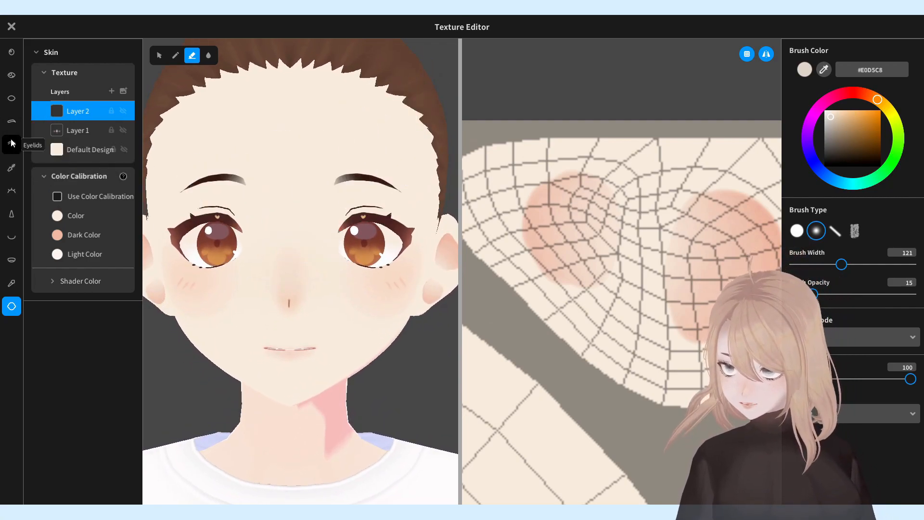
# - Soften the eyelid crease lines and the eyebrows, sampling #EDBAA3 from the ear and tinting the brows in #7D3E31 with the soft brush
pyautogui.click(14, 170)
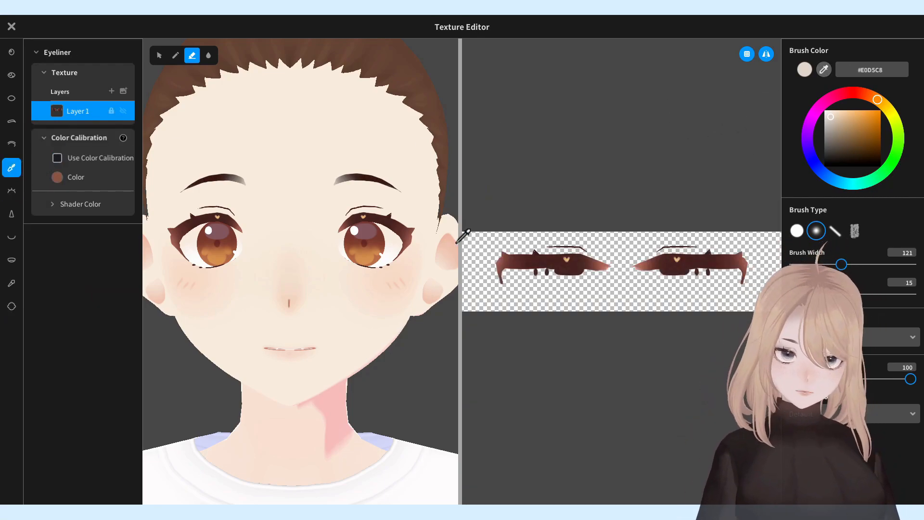
pyautogui.click(439, 238)
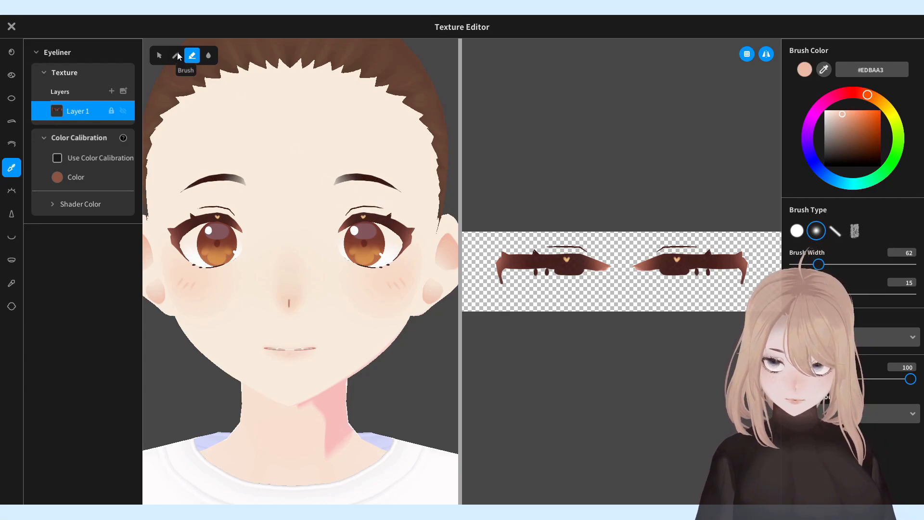
pyautogui.click(177, 52)
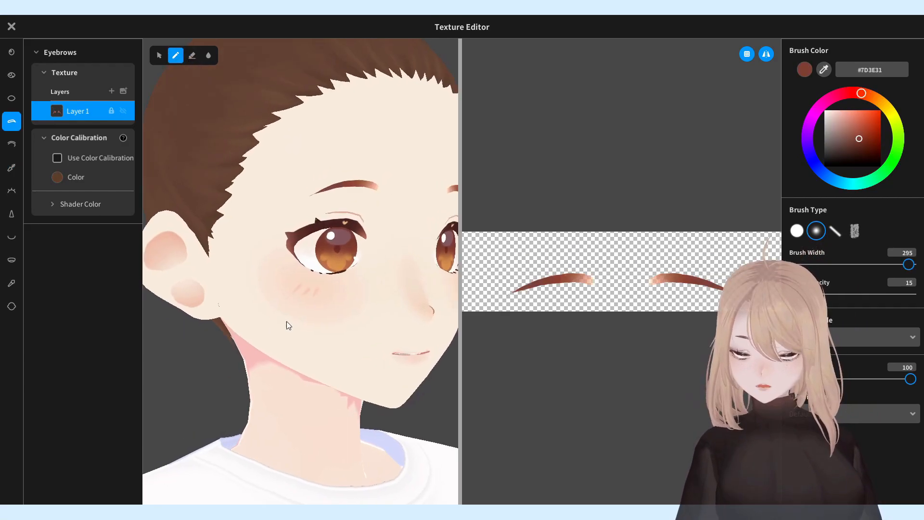
pyautogui.moveTo(287, 321); pyautogui.dragTo(264, 319, button='right')
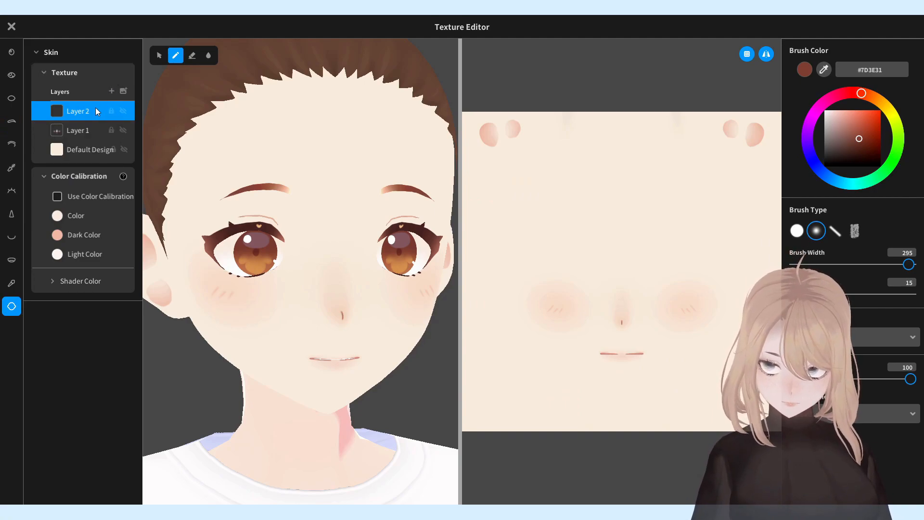
# - Add another skin layer and try forehead shading in #E89578 and #D0967A with the soft brush at width 295 and opacity 15
pyautogui.click(111, 91)
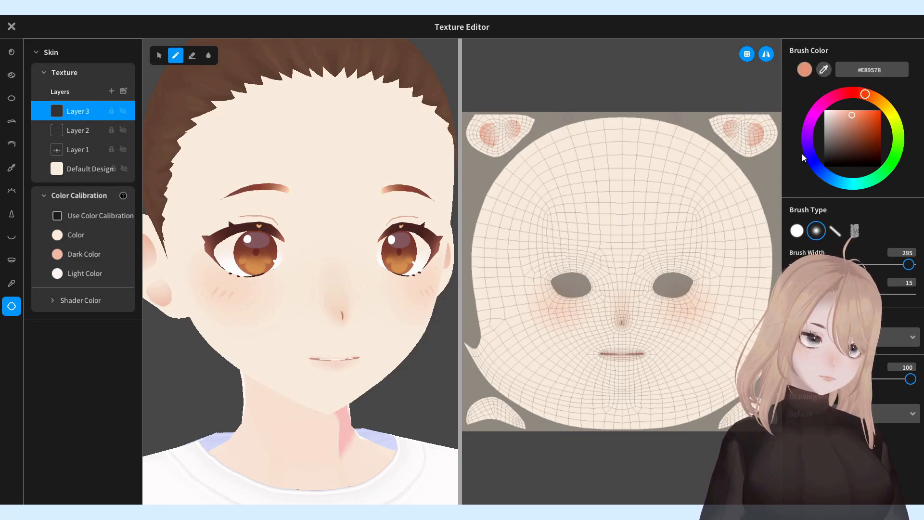
pyautogui.moveTo(621, 150)
pyautogui.mouseDown()
pyautogui.moveTo(602, 181)
pyautogui.moveTo(598, 223)
pyautogui.moveTo(609, 250)
pyautogui.mouseUp()
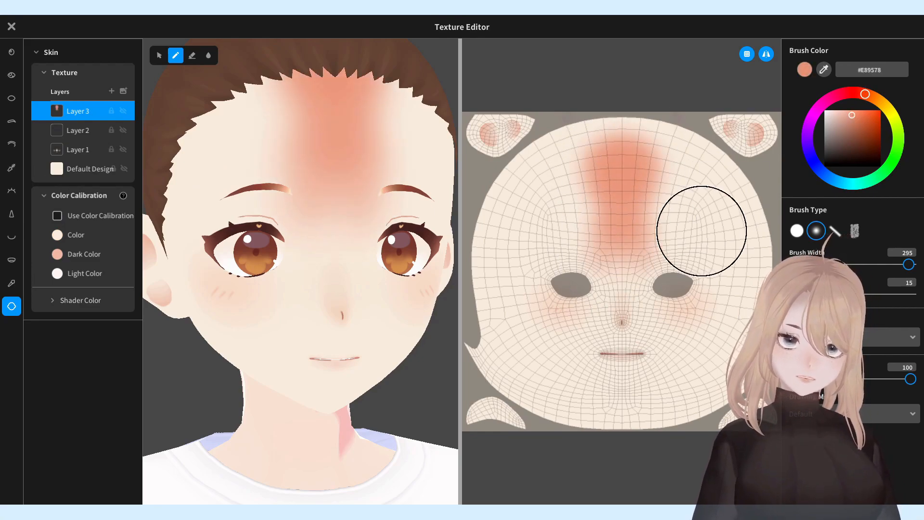
pyautogui.hotkey('ctrl', 'z')
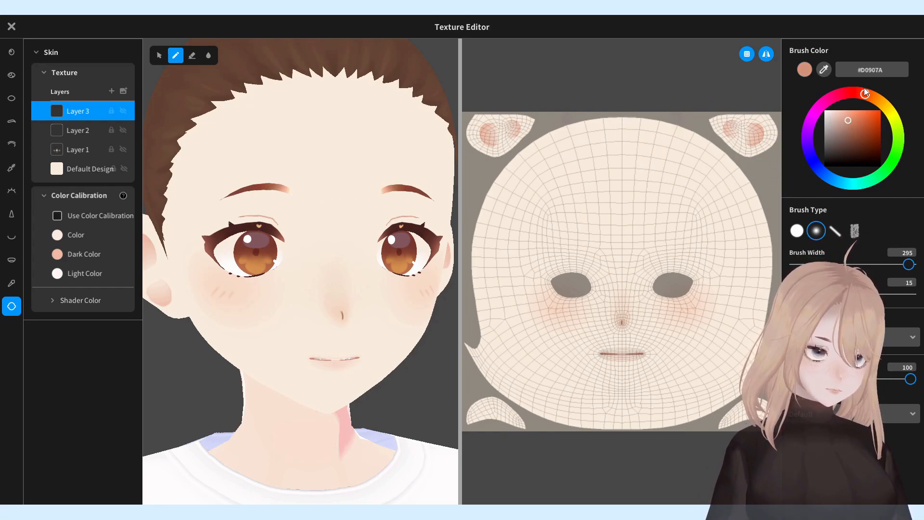
pyautogui.moveTo(665, 131)
pyautogui.mouseDown()
pyautogui.moveTo(623, 144)
pyautogui.moveTo(627, 189)
pyautogui.mouseUp()
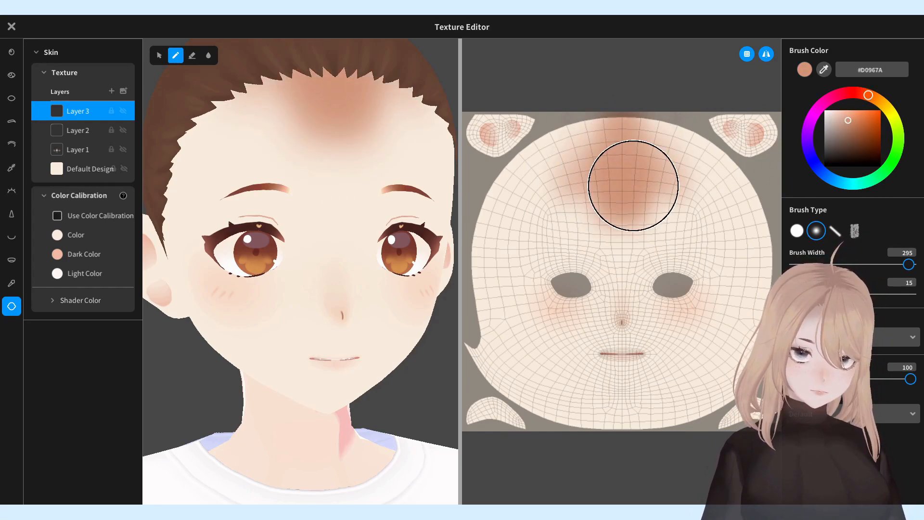
pyautogui.hotkey('ctrl', 'z')
# - Shade the forehead along the hairline, the sides of the face and the jaw in #D0967A with the soft brush at width 295
pyautogui.scroll(-3, 330, 219)
pyautogui.moveTo(330, 218); pyautogui.dragTo(360, 210, button='right')
pyautogui.moveTo(367, 189); pyautogui.dragTo(398, 155)
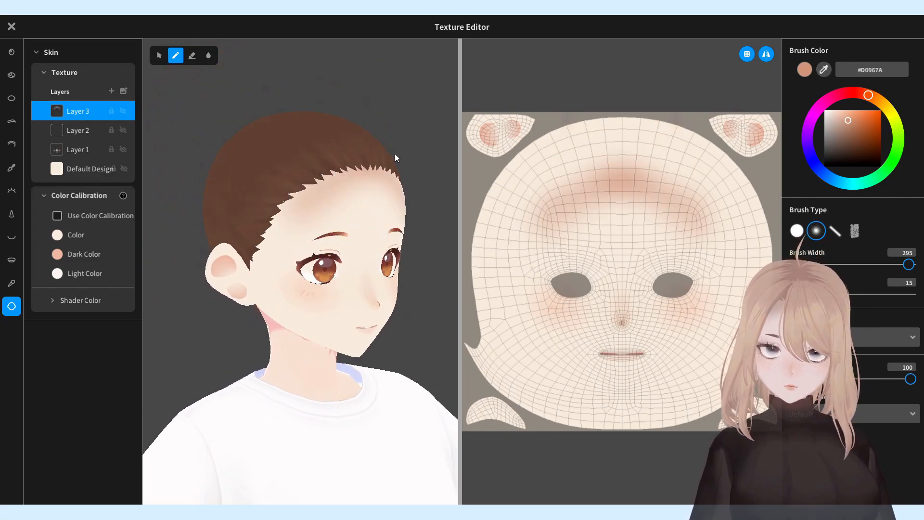
pyautogui.moveTo(366, 189)
pyautogui.mouseDown()
pyautogui.moveTo(298, 199)
pyautogui.moveTo(277, 264)
pyautogui.moveTo(340, 154)
pyautogui.moveTo(298, 167)
pyautogui.moveTo(263, 270)
pyautogui.moveTo(277, 212)
pyautogui.moveTo(272, 229)
pyautogui.moveTo(305, 307)
pyautogui.mouseUp()
pyautogui.moveTo(305, 307)
pyautogui.mouseDown(button='right')
pyautogui.moveTo(314, 276)
pyautogui.moveTo(289, 235)
pyautogui.mouseUp(button='right')
pyautogui.moveTo(275, 213)
pyautogui.mouseDown()
pyautogui.moveTo(269, 207)
pyautogui.moveTo(300, 240)
pyautogui.moveTo(268, 200)
pyautogui.moveTo(275, 221)
pyautogui.moveTo(253, 197)
pyautogui.mouseUp()
pyautogui.moveTo(290, 131); pyautogui.dragTo(292, 207, button='right')
pyautogui.moveTo(303, 312)
pyautogui.mouseDown()
pyautogui.moveTo(293, 256)
pyautogui.moveTo(298, 271)
pyautogui.moveTo(287, 285)
pyautogui.moveTo(302, 310)
pyautogui.mouseUp()
pyautogui.moveTo(319, 314)
pyautogui.mouseDown(button='right')
pyautogui.moveTo(290, 295)
pyautogui.moveTo(298, 309)
pyautogui.mouseUp(button='right')
pyautogui.moveTo(295, 260); pyautogui.dragTo(288, 264, button='right')
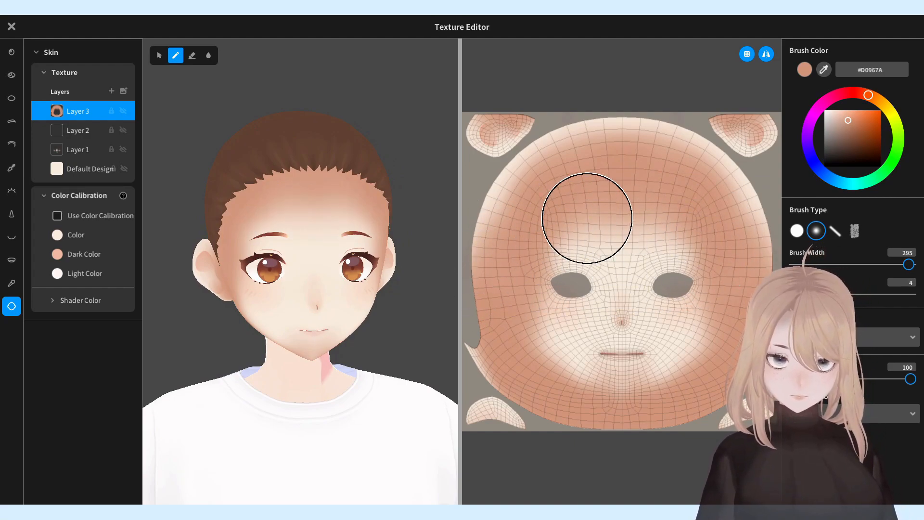
# - Soften the inner edge of the face shading with the soft eraser at width 300 and opacity 4
pyautogui.click(192, 53)
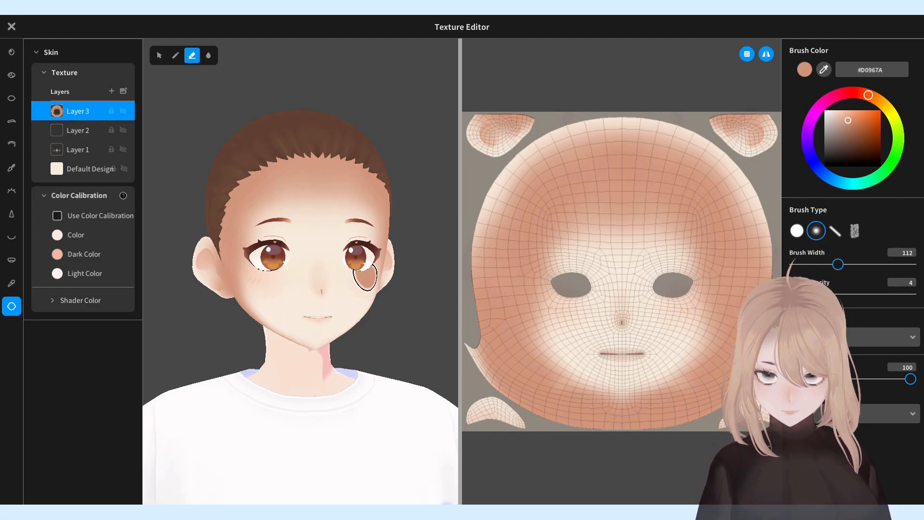
pyautogui.moveTo(331, 256); pyautogui.dragTo(314, 254, button='right')
pyautogui.moveTo(836, 264); pyautogui.dragTo(913, 264)
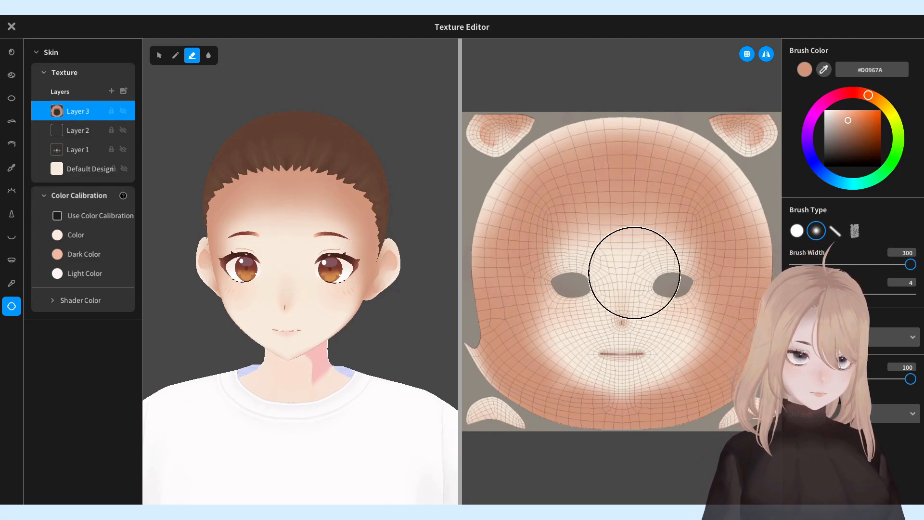
pyautogui.moveTo(423, 323); pyautogui.dragTo(345, 319, button='right')
pyautogui.moveTo(261, 284); pyautogui.dragTo(268, 268, button='right')
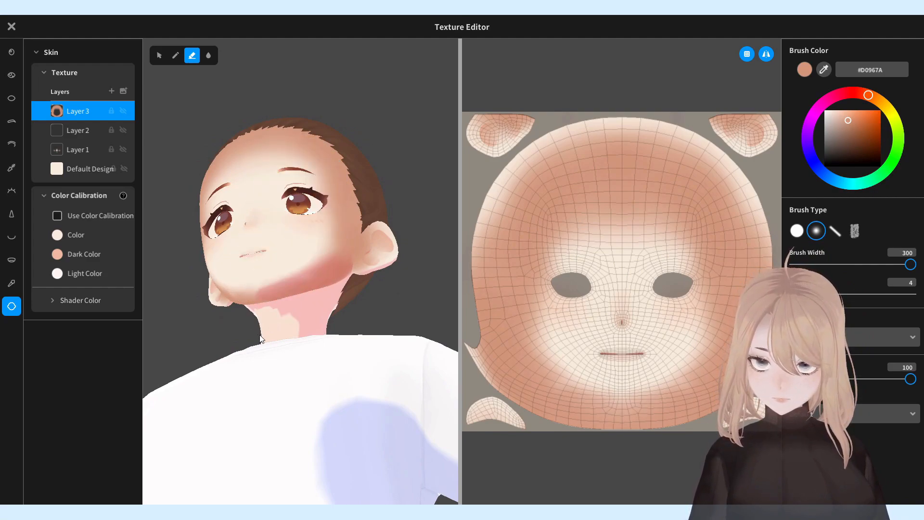
pyautogui.moveTo(295, 181); pyautogui.dragTo(305, 268, button='right')
pyautogui.moveTo(297, 335); pyautogui.dragTo(287, 357, button='right')
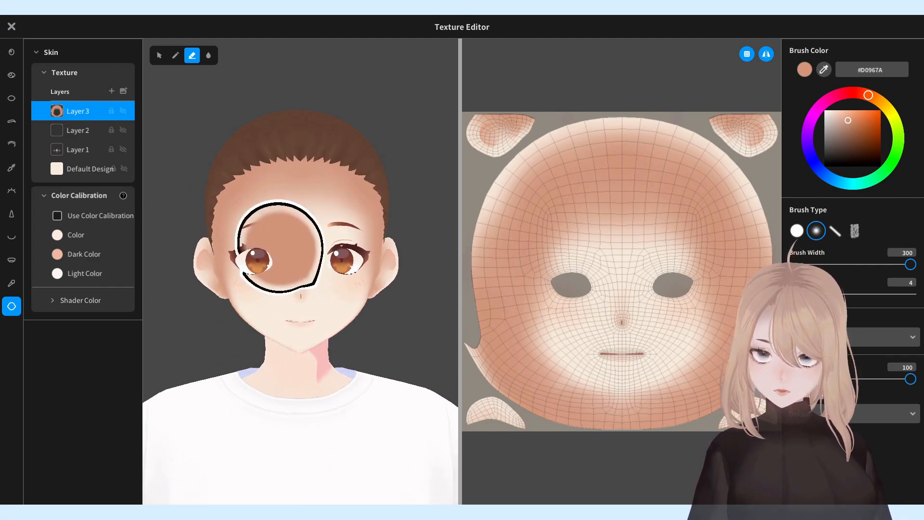
# - Lower the opacity of the face shading layer to 72
pyautogui.moveTo(910, 378)
pyautogui.mouseDown()
pyautogui.moveTo(857, 378)
pyautogui.moveTo(866, 380)
pyautogui.mouseUp()
pyautogui.moveTo(294, 296)
pyautogui.mouseDown(button='right')
pyautogui.moveTo(405, 302)
pyautogui.moveTo(293, 299)
pyautogui.moveTo(287, 280)
pyautogui.mouseUp(button='right')
pyautogui.moveTo(419, 216); pyautogui.dragTo(417, 214, button='right')
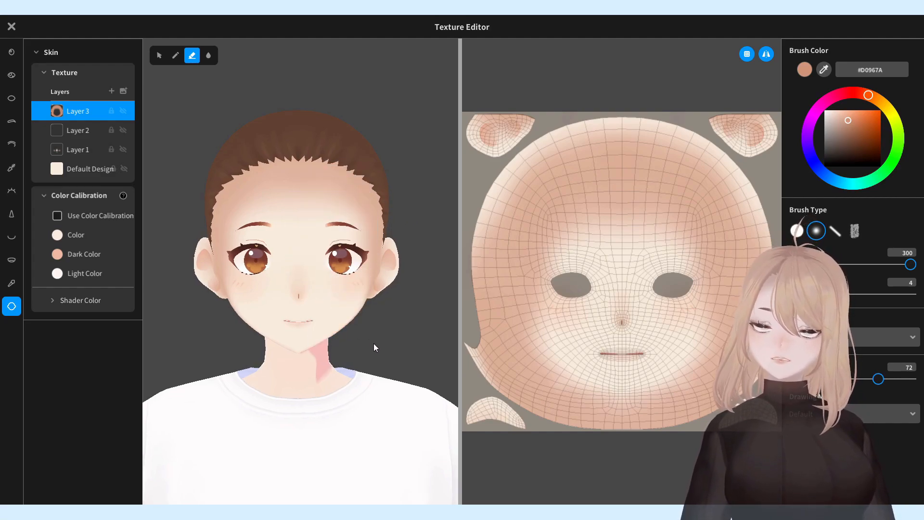
pyautogui.moveTo(414, 367); pyautogui.dragTo(385, 350, button='right')
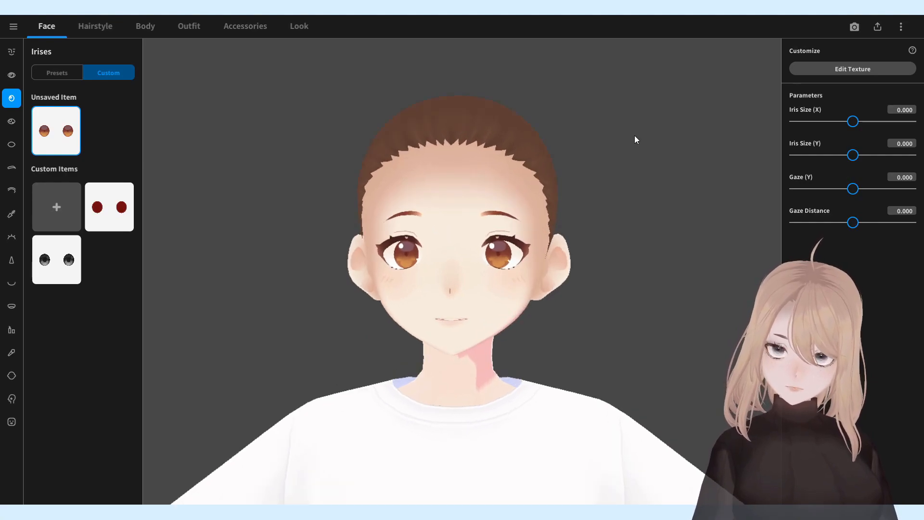
# - Set Eye Size X to 0.419, Eye Size Y to 0.401, Eyes Position (Y) to -0.295 and Eyes Position (X) to -0.132
pyautogui.scroll(5, 621, 154)
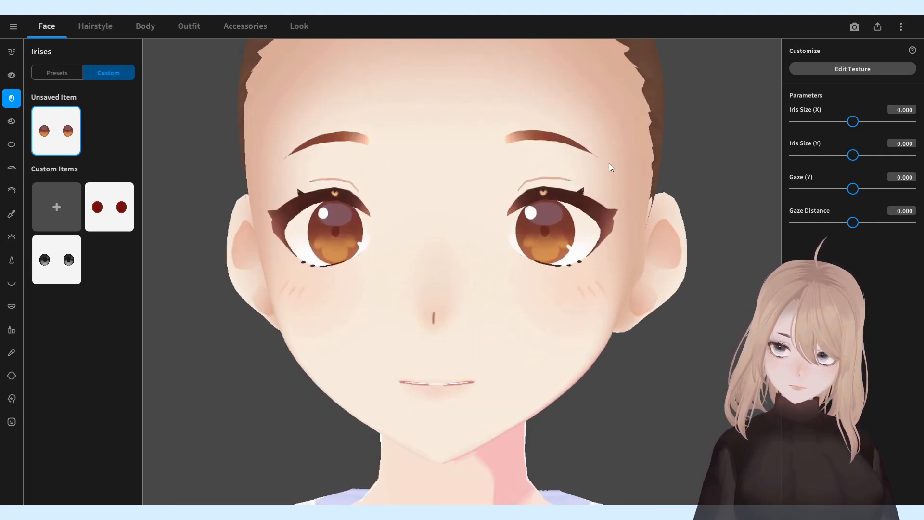
pyautogui.click(12, 76)
pyautogui.moveTo(849, 145)
pyautogui.mouseDown()
pyautogui.moveTo(904, 144)
pyautogui.moveTo(842, 145)
pyautogui.moveTo(866, 154)
pyautogui.moveTo(834, 144)
pyautogui.mouseUp()
pyautogui.moveTo(849, 111); pyautogui.dragTo(872, 110)
pyautogui.moveTo(849, 77); pyautogui.dragTo(874, 78)
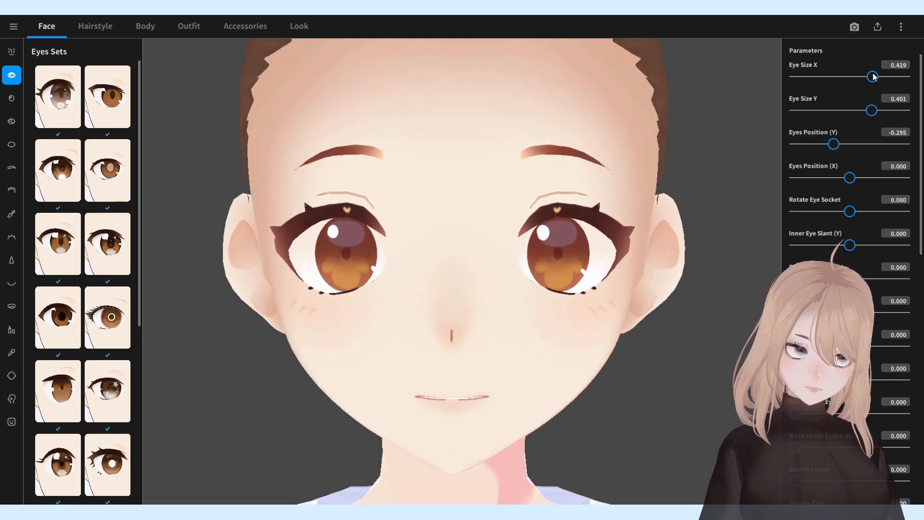
pyautogui.moveTo(849, 178); pyautogui.dragTo(842, 178)
# - Reshape the eyes with Inner Eye Slant (Y) at -1.000, the next four parameters at 0.013, 0.599, 0.348 and 0.537, and Move Lower Eyelid Up at 1.000
pyautogui.moveTo(850, 245); pyautogui.dragTo(795, 245)
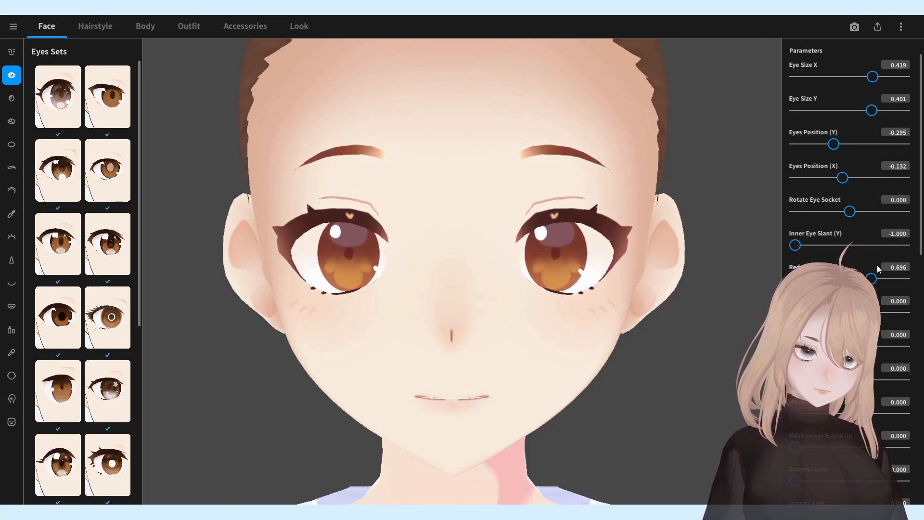
pyautogui.moveTo(850, 279); pyautogui.dragTo(851, 279)
pyautogui.moveTo(849, 312); pyautogui.dragTo(882, 312)
pyautogui.moveTo(849, 346); pyautogui.dragTo(869, 346)
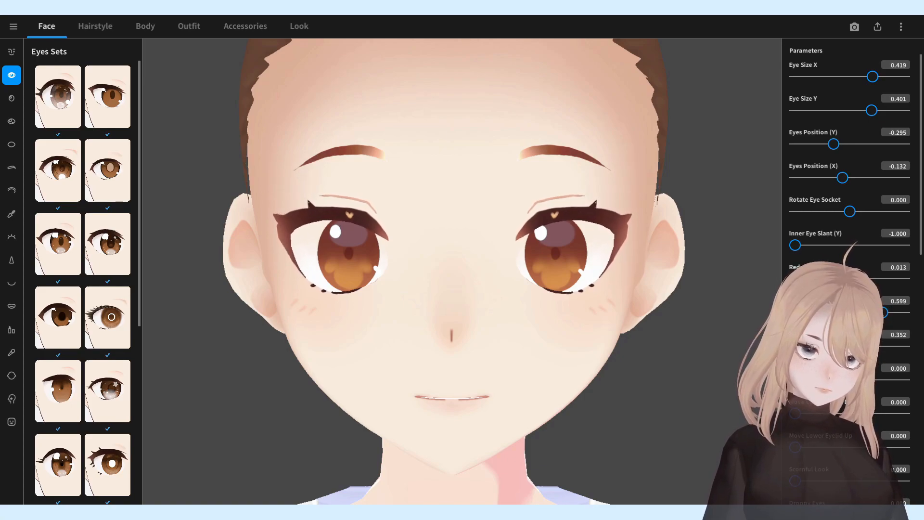
pyautogui.moveTo(795, 380); pyautogui.dragTo(853, 380)
pyautogui.moveTo(795, 413)
pyautogui.mouseDown()
pyautogui.moveTo(808, 413)
pyautogui.moveTo(795, 413)
pyautogui.mouseUp()
pyautogui.moveTo(795, 447); pyautogui.dragTo(908, 448)
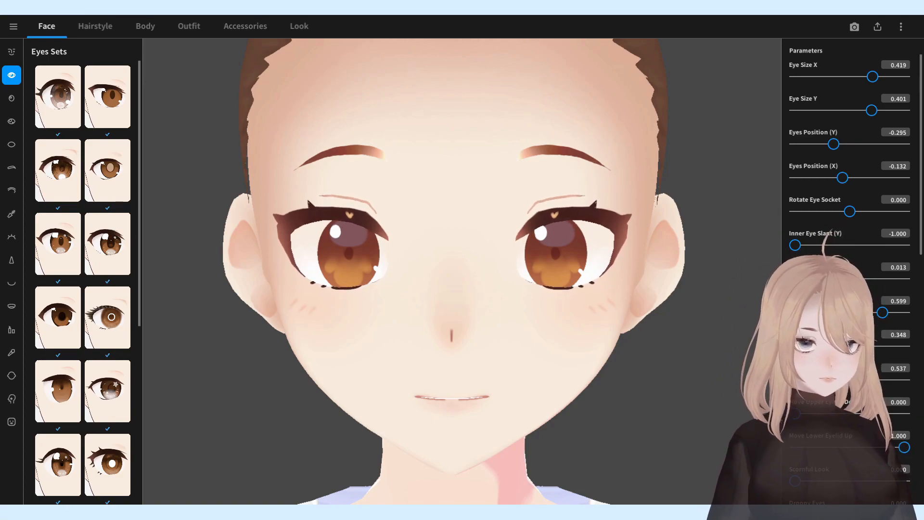
# - Set Iris Size (Y) to 0.042, Gaze (Y) to 0.208 and Gaze Distance to 0.108, and Eye Size Y to 0.436
pyautogui.scroll(-4, 509, 217)
pyautogui.scroll(2, 554, 173)
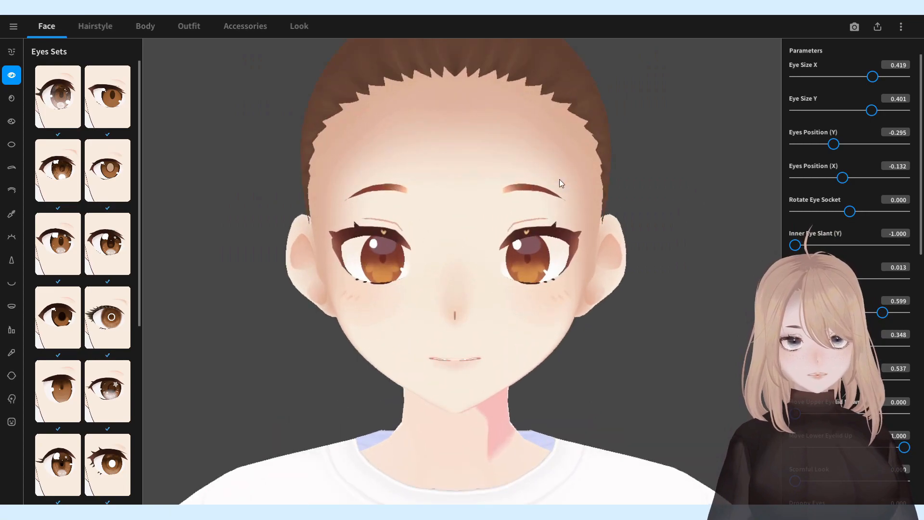
pyautogui.click(11, 99)
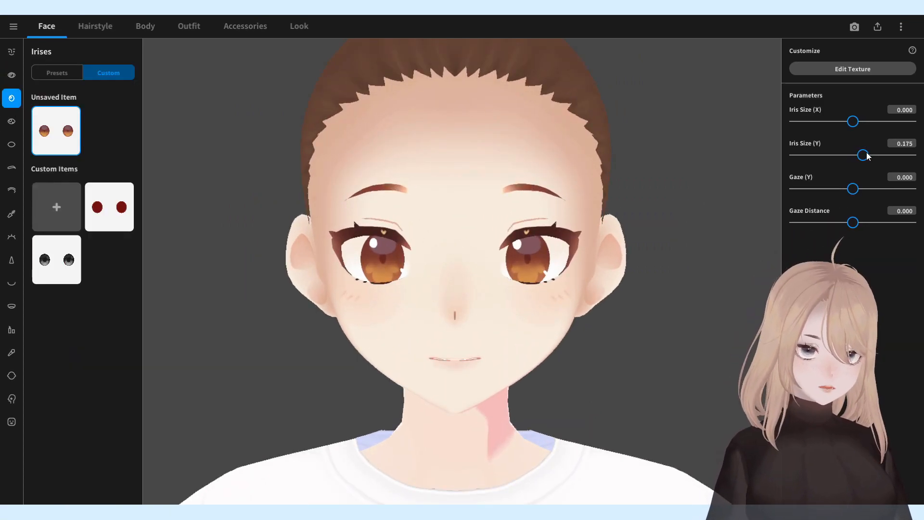
pyautogui.moveTo(854, 188); pyautogui.dragTo(868, 189)
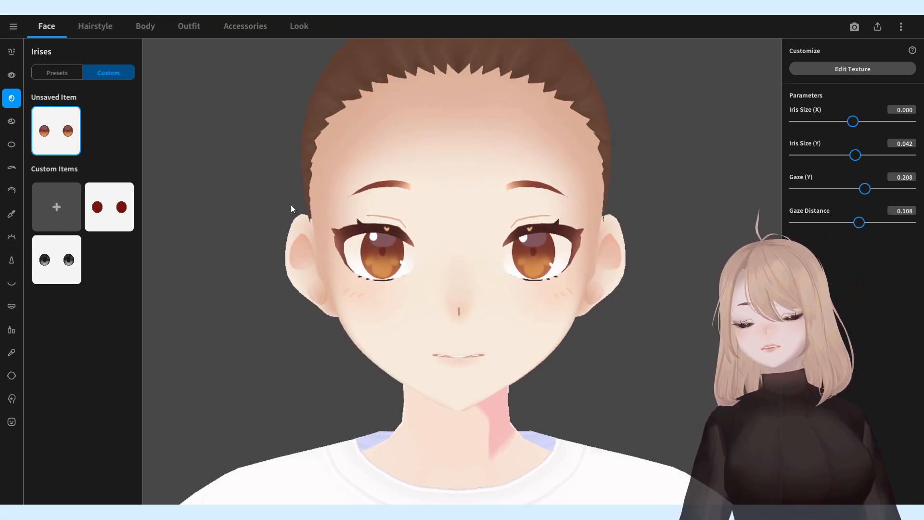
pyautogui.click(18, 78)
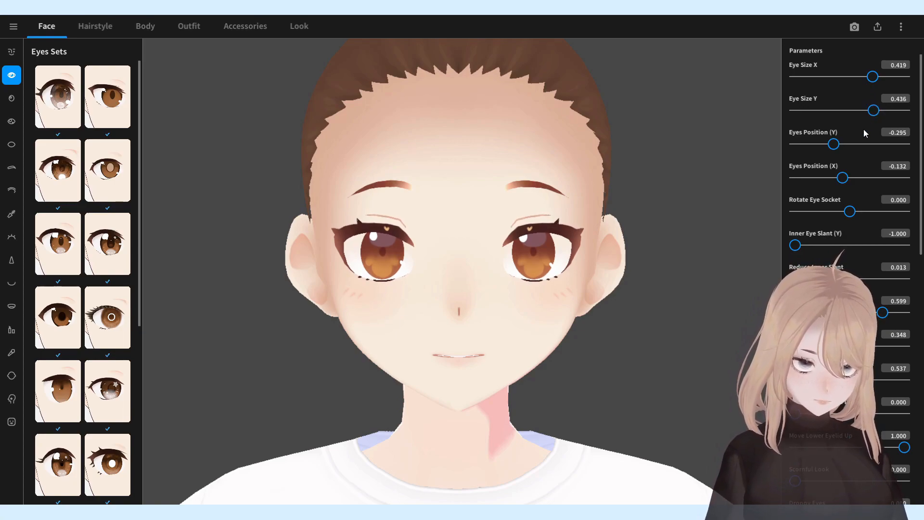
# - Set Eyes Position (Y) to -0.286, Eyes Position (X) to -0.203 and Nose Size to -0.507
pyautogui.moveTo(838, 146); pyautogui.dragTo(838, 145)
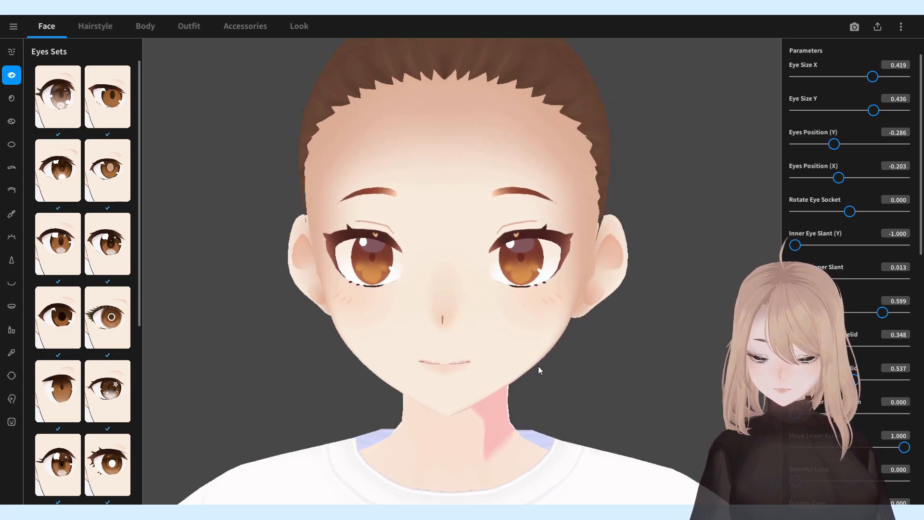
pyautogui.click(11, 262)
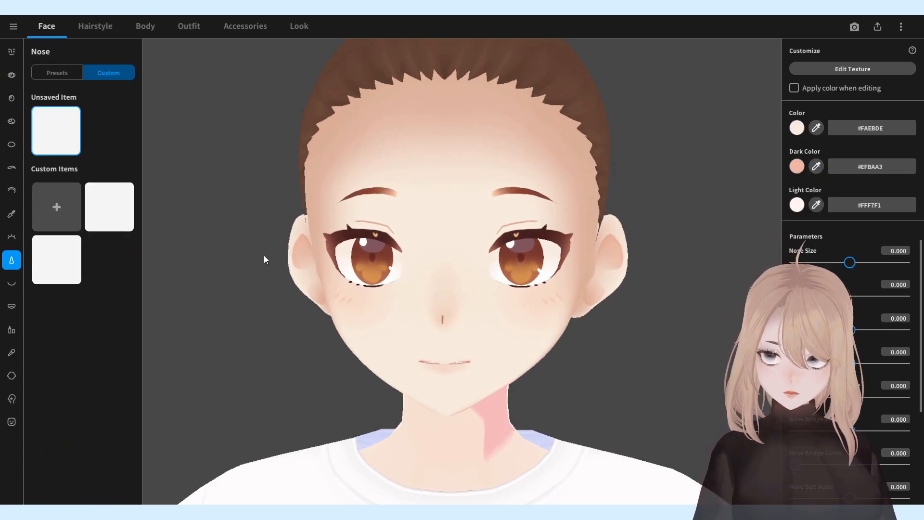
pyautogui.moveTo(366, 257); pyautogui.dragTo(458, 238, button='right')
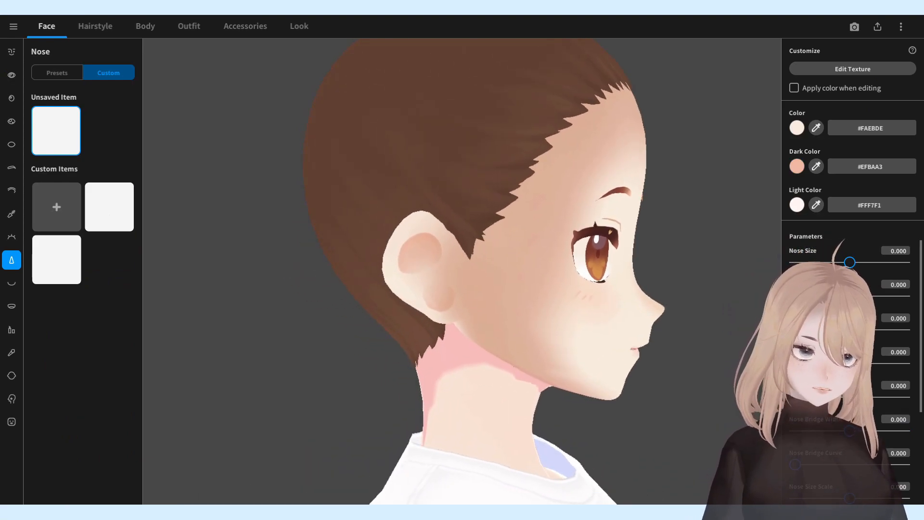
pyautogui.moveTo(850, 262); pyautogui.dragTo(815, 262)
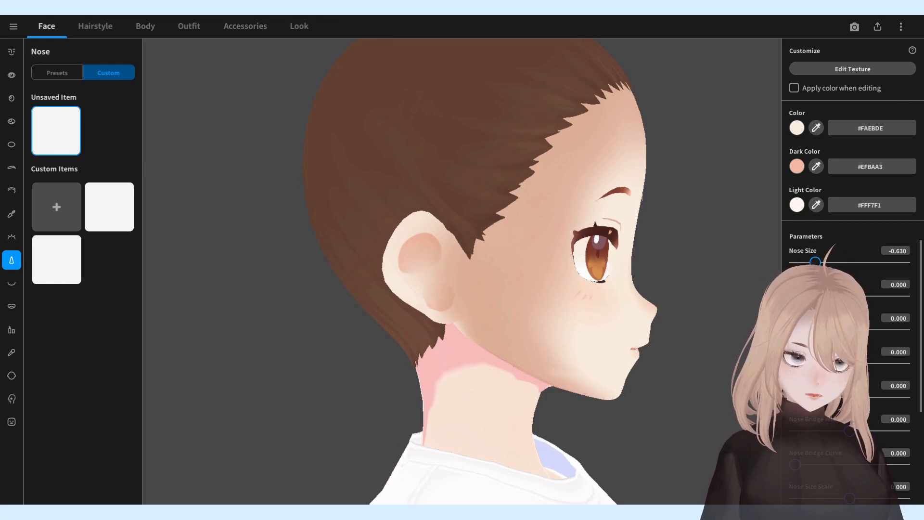
pyautogui.moveTo(815, 262)
pyautogui.mouseDown()
pyautogui.moveTo(889, 276)
pyautogui.moveTo(822, 265)
pyautogui.mouseUp()
pyautogui.moveTo(562, 330)
pyautogui.mouseDown(button='right')
pyautogui.moveTo(571, 327)
pyautogui.moveTo(562, 337)
pyautogui.moveTo(501, 326)
pyautogui.moveTo(576, 322)
pyautogui.moveTo(561, 328)
pyautogui.mouseUp(button='right')
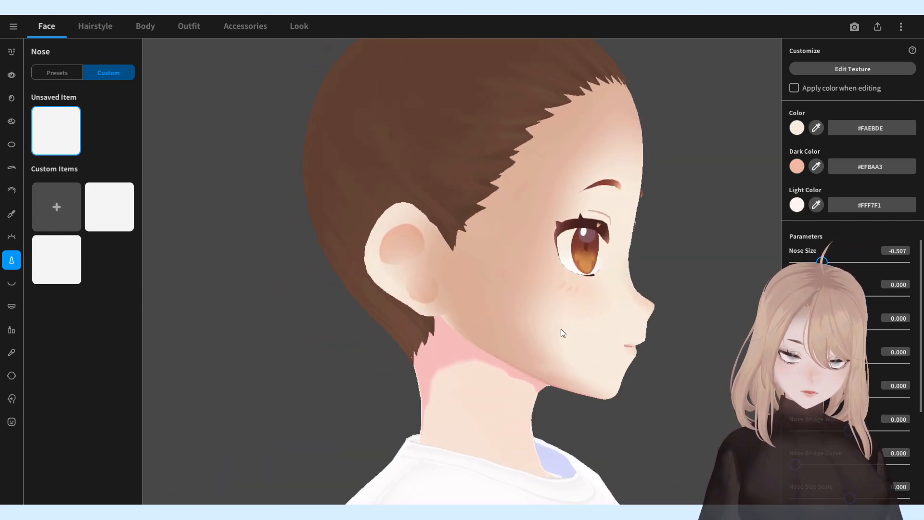
# - Set Mouth (Z) to -0.485 and the sixth and seventh mouth parameters to 33.040 and 16.740
pyautogui.click(13, 283)
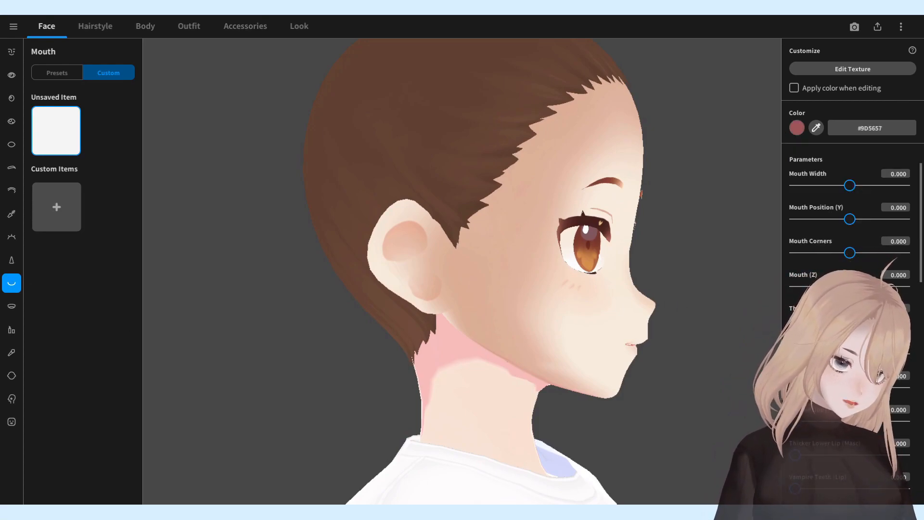
pyautogui.moveTo(624, 348); pyautogui.dragTo(632, 347, button='right')
pyautogui.moveTo(837, 387); pyautogui.dragTo(809, 387)
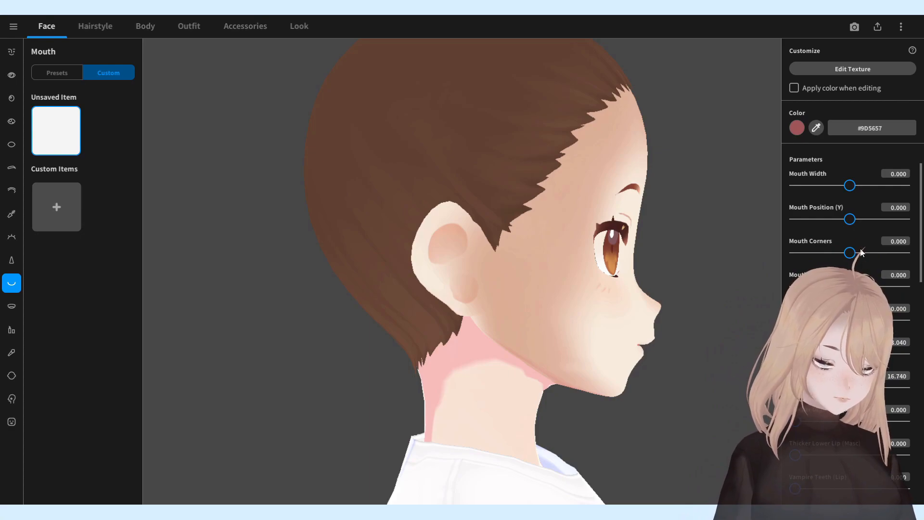
pyautogui.moveTo(849, 286); pyautogui.dragTo(823, 287)
pyautogui.moveTo(613, 393); pyautogui.dragTo(600, 407, button='right')
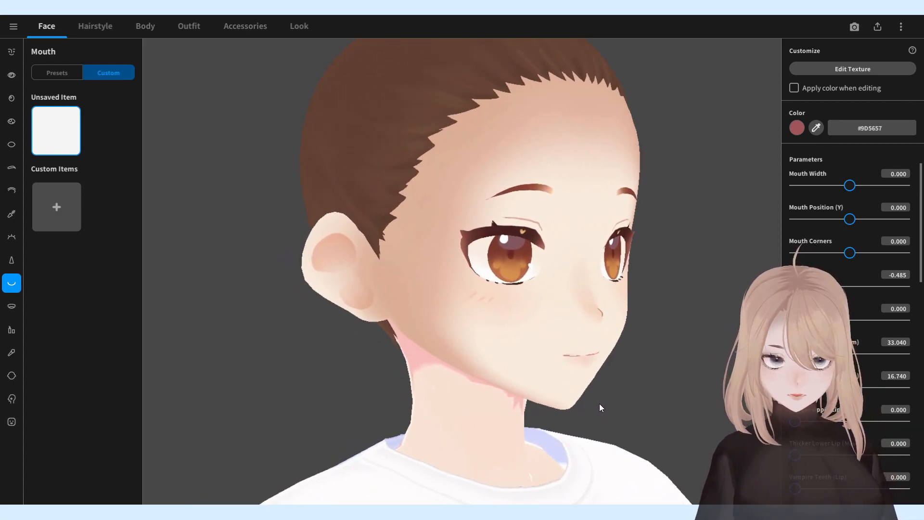
# - Set the two skin parameters above Chin Roundness to 1.000 and 0.282, Mouth Width to -0.264 and Mouth Position (Y) to 0.273
pyautogui.click(21, 375)
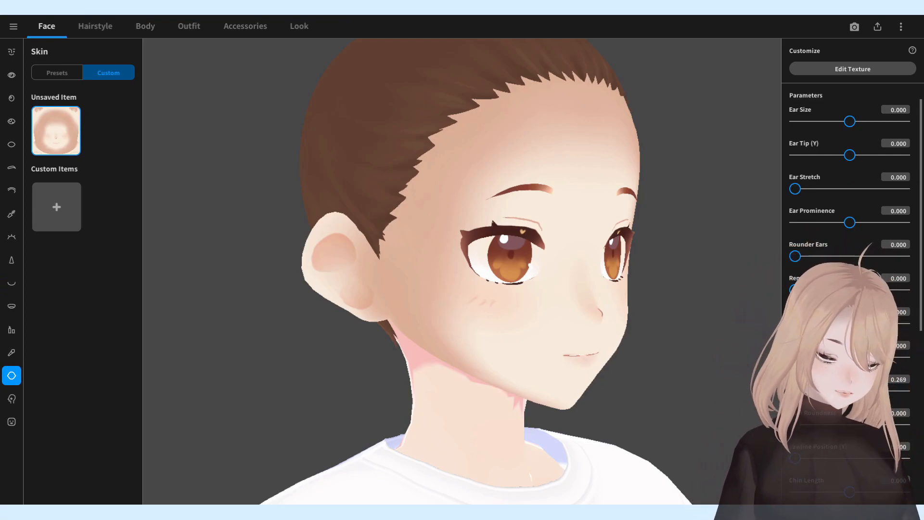
pyautogui.moveTo(619, 382)
pyautogui.mouseDown(button='right')
pyautogui.moveTo(632, 380)
pyautogui.moveTo(594, 379)
pyautogui.moveTo(603, 380)
pyautogui.mouseUp(button='right')
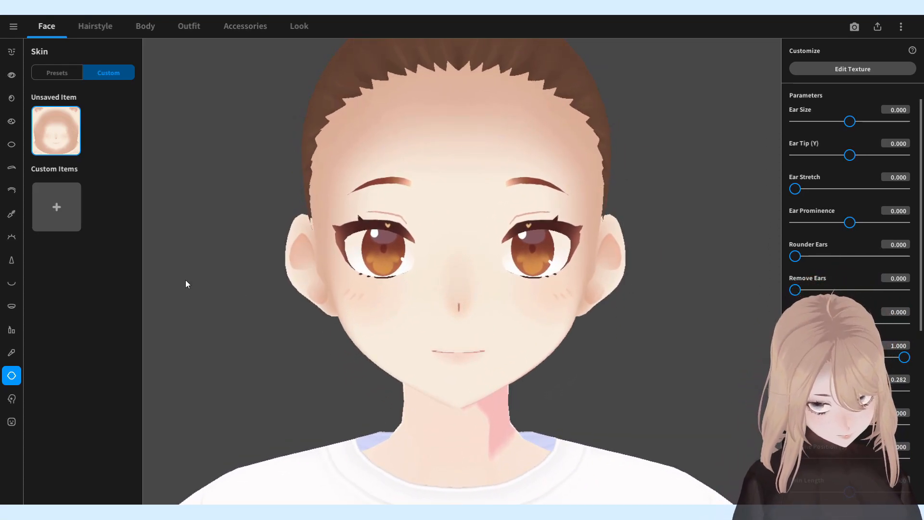
pyautogui.click(12, 284)
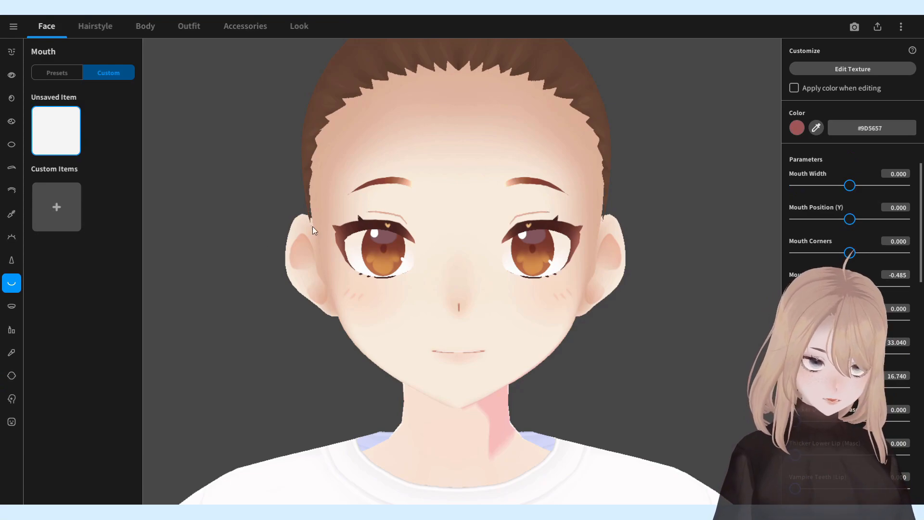
pyautogui.moveTo(839, 194); pyautogui.dragTo(835, 186)
pyautogui.moveTo(850, 219); pyautogui.dragTo(865, 214)
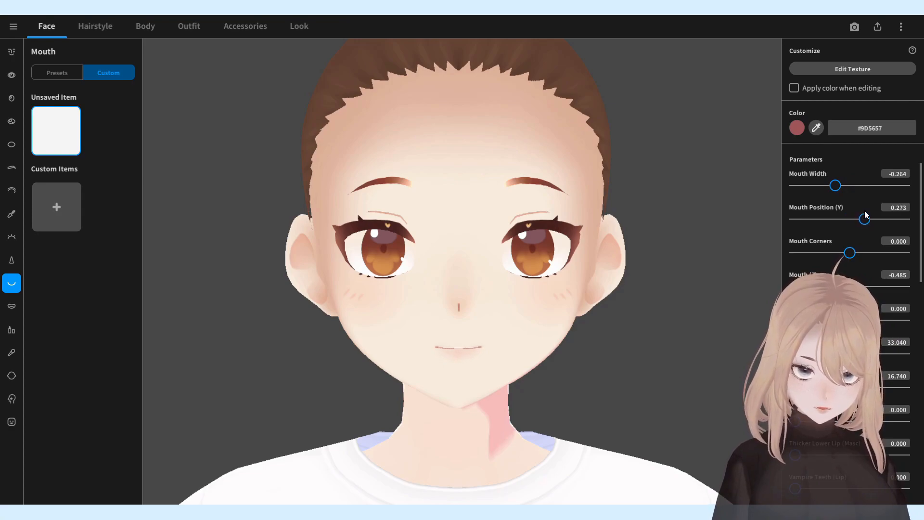
pyautogui.moveTo(633, 343)
pyautogui.mouseDown(button='right')
pyautogui.moveTo(658, 345)
pyautogui.moveTo(635, 345)
pyautogui.moveTo(640, 337)
pyautogui.mouseUp(button='right')
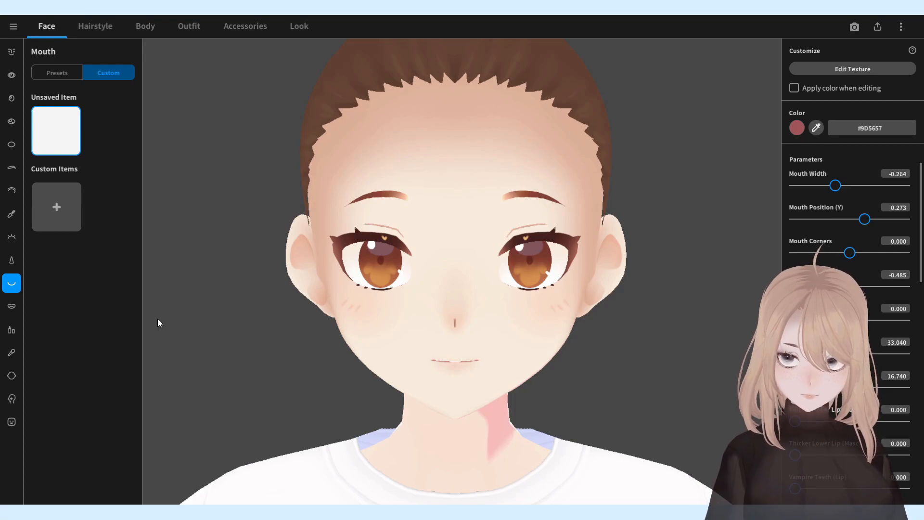
# - Set Rounder Ears to 1.000 and narrow the head by setting the fifth whole-body parameter to -0.256
pyautogui.click(11, 375)
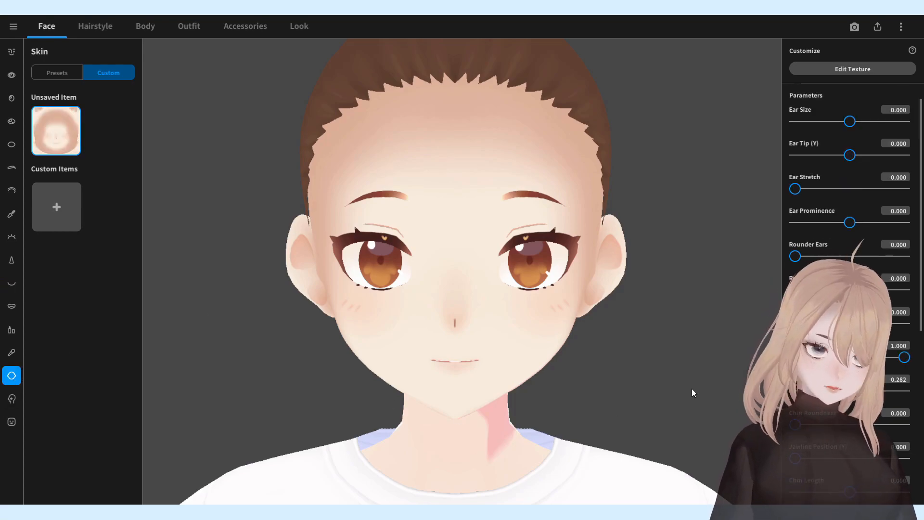
pyautogui.moveTo(801, 260); pyautogui.dragTo(915, 269)
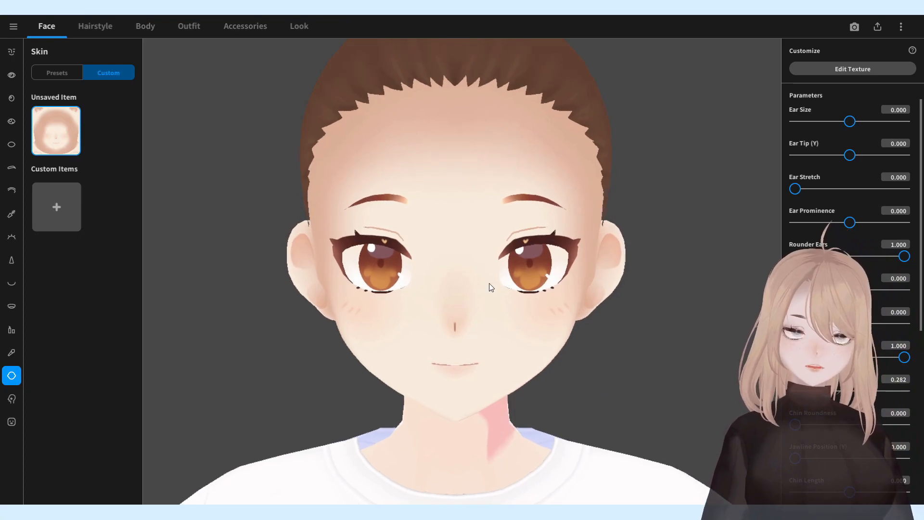
pyautogui.click(155, 27)
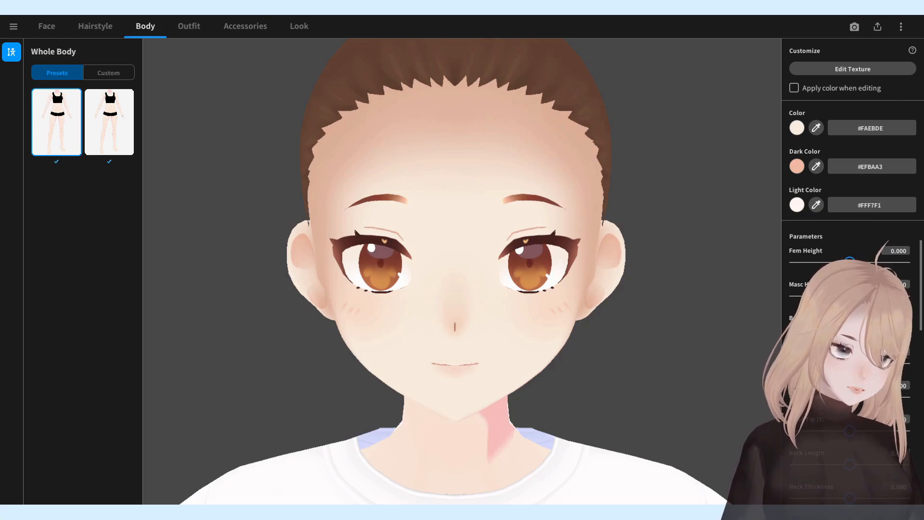
pyautogui.moveTo(850, 398)
pyautogui.mouseDown()
pyautogui.moveTo(794, 425)
pyautogui.moveTo(842, 413)
pyautogui.moveTo(842, 405)
pyautogui.mouseUp()
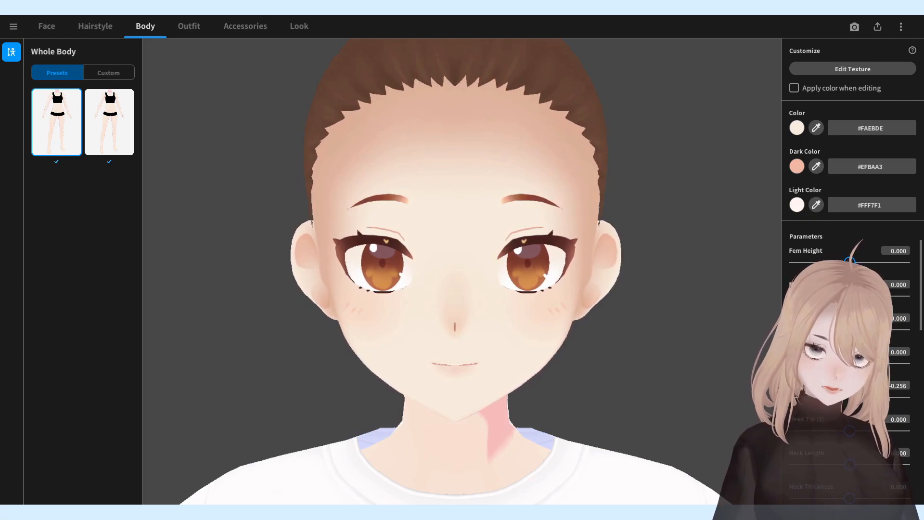
pyautogui.scroll(-5, 550, 345)
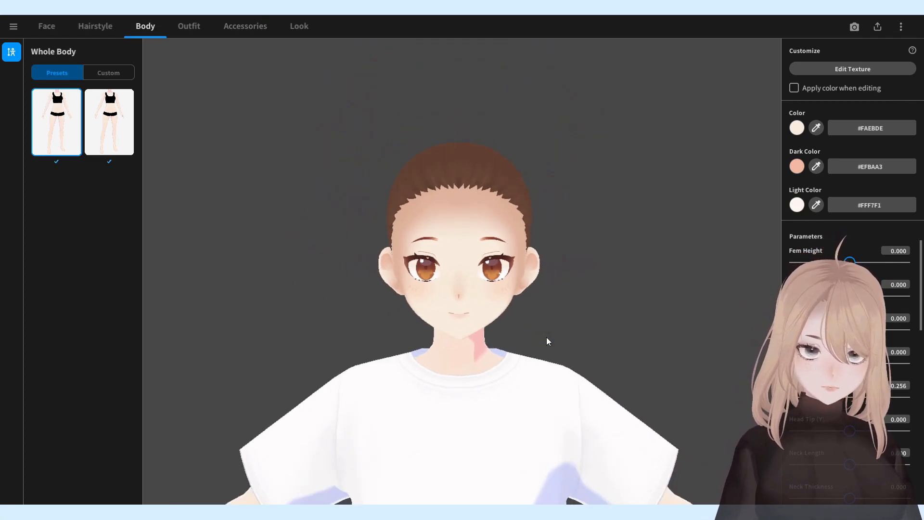
pyautogui.scroll(3, 547, 337)
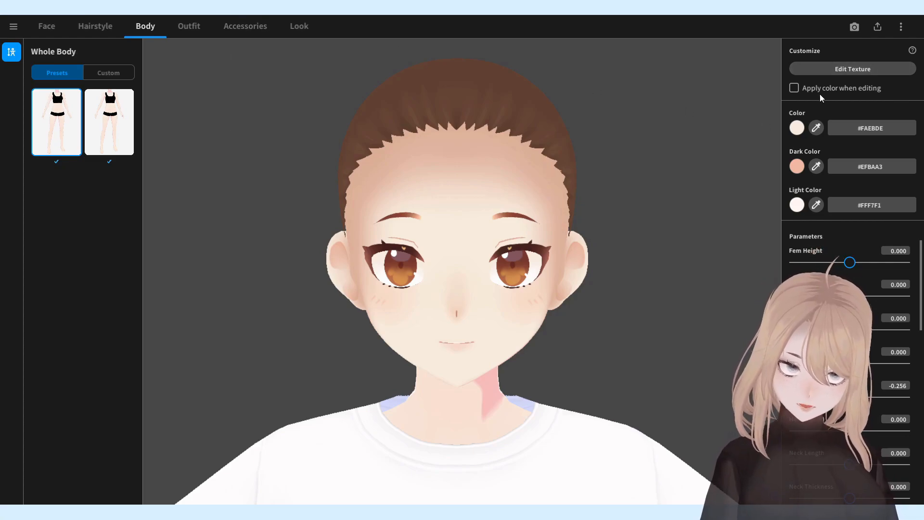
# - Add a layer to the body skin texture and paint a large #D9A69D patch on one limb area with brush width 183
pyautogui.click(831, 70)
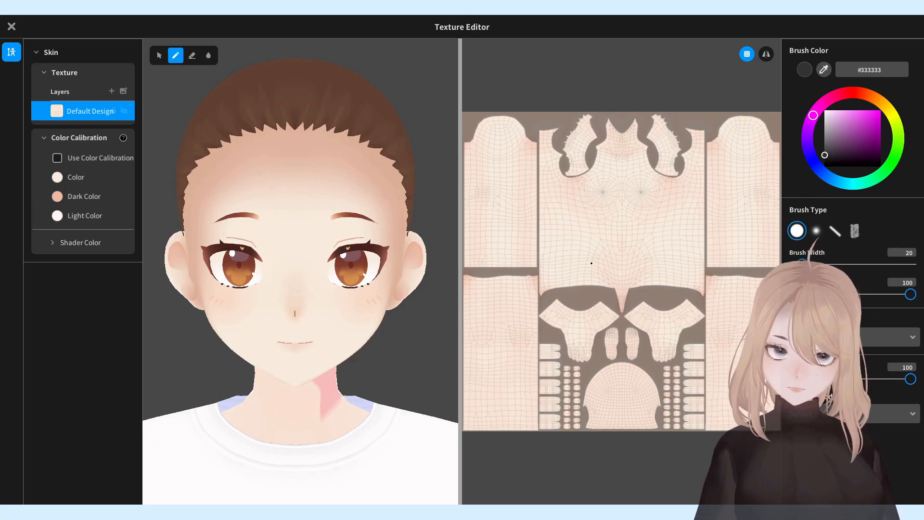
pyautogui.scroll(10, 660, 256)
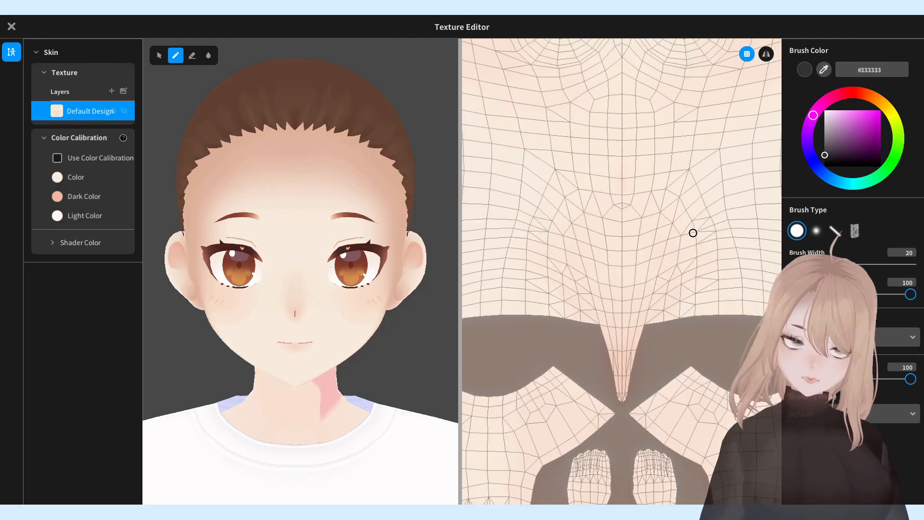
pyautogui.scroll(3, 597, 374)
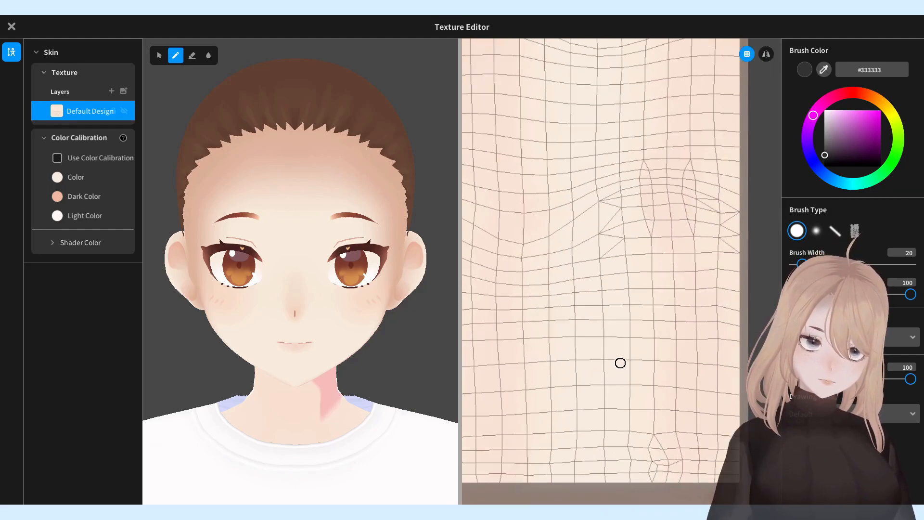
pyautogui.moveTo(169, 304); pyautogui.dragTo(325, 195, button='middle')
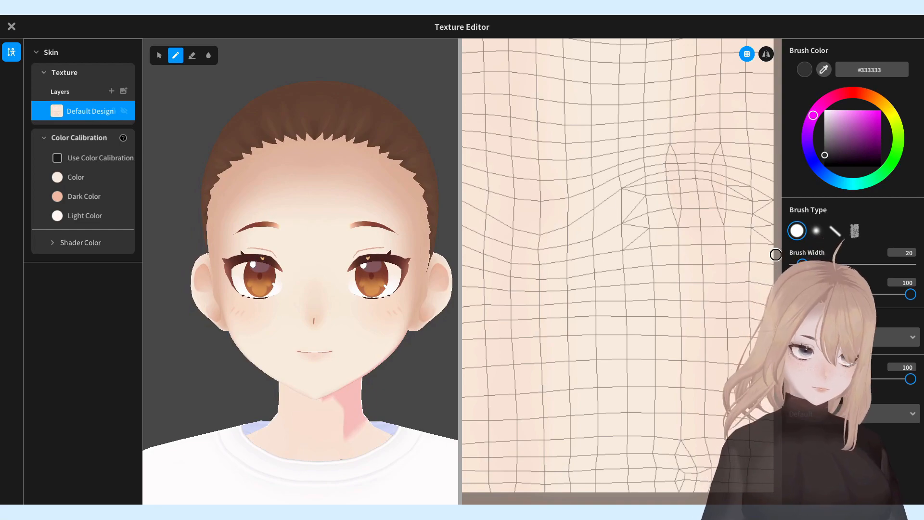
pyautogui.click(111, 91)
pyautogui.moveTo(867, 93); pyautogui.dragTo(861, 95)
pyautogui.moveTo(842, 124); pyautogui.dragTo(840, 119)
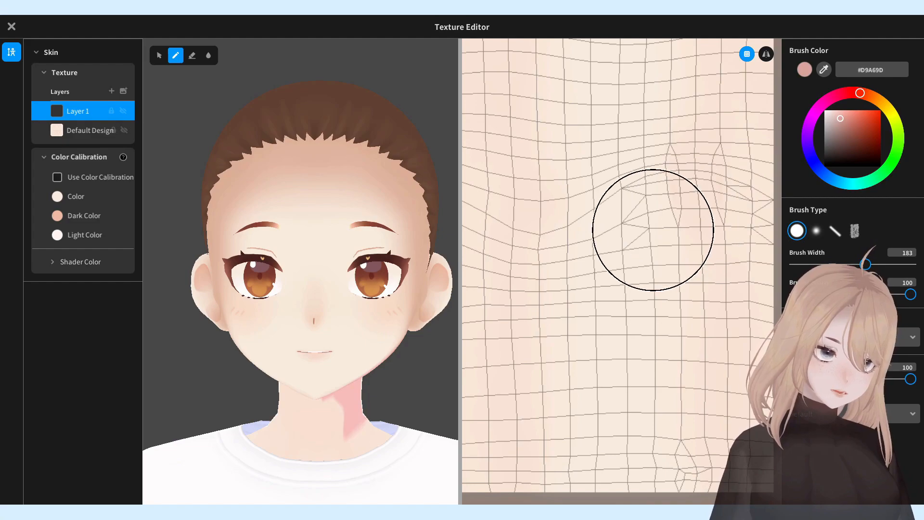
pyautogui.moveTo(645, 114)
pyautogui.mouseDown()
pyautogui.moveTo(602, 124)
pyautogui.moveTo(627, 166)
pyautogui.moveTo(657, 310)
pyautogui.moveTo(685, 355)
pyautogui.moveTo(530, 382)
pyautogui.moveTo(510, 111)
pyautogui.moveTo(712, 101)
pyautogui.moveTo(727, 312)
pyautogui.moveTo(631, 388)
pyautogui.moveTo(527, 388)
pyautogui.moveTo(553, 124)
pyautogui.mouseUp()
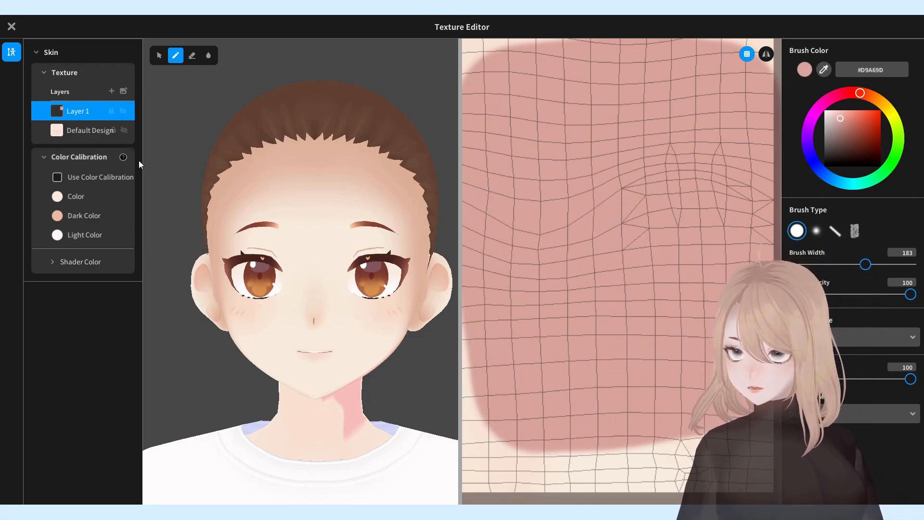
# - Add a second layer and dab a column of swatches from pale #E8D6CD through orange and brown to near-black with brush width 71
pyautogui.click(111, 91)
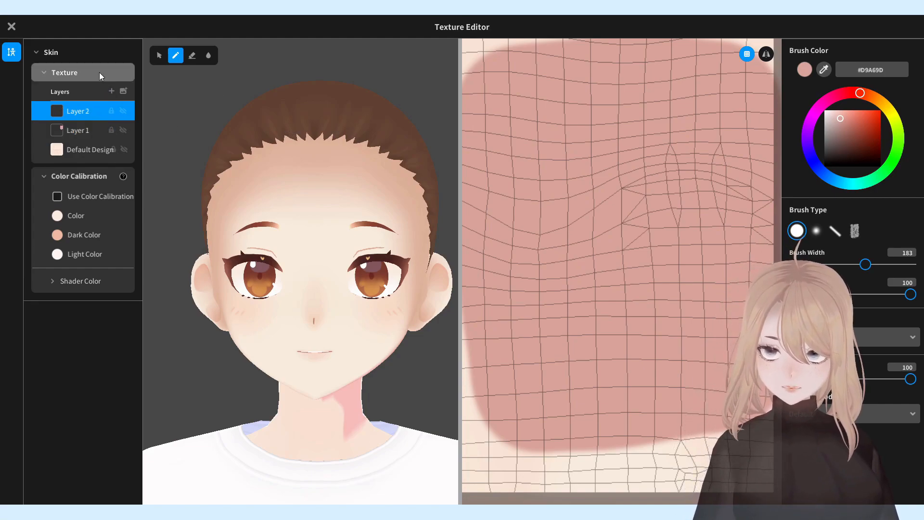
pyautogui.click(849, 127)
pyautogui.moveTo(843, 124); pyautogui.dragTo(827, 114)
pyautogui.click(867, 95)
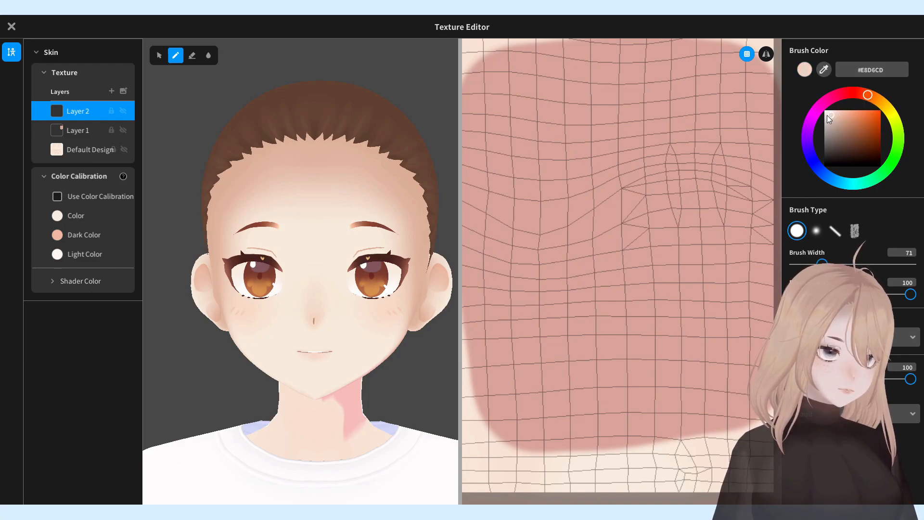
pyautogui.click(520, 109)
pyautogui.click(858, 118)
pyautogui.click(517, 138)
pyautogui.click(516, 158)
pyautogui.click(514, 182)
pyautogui.click(511, 202)
pyautogui.click(512, 227)
pyautogui.click(516, 244)
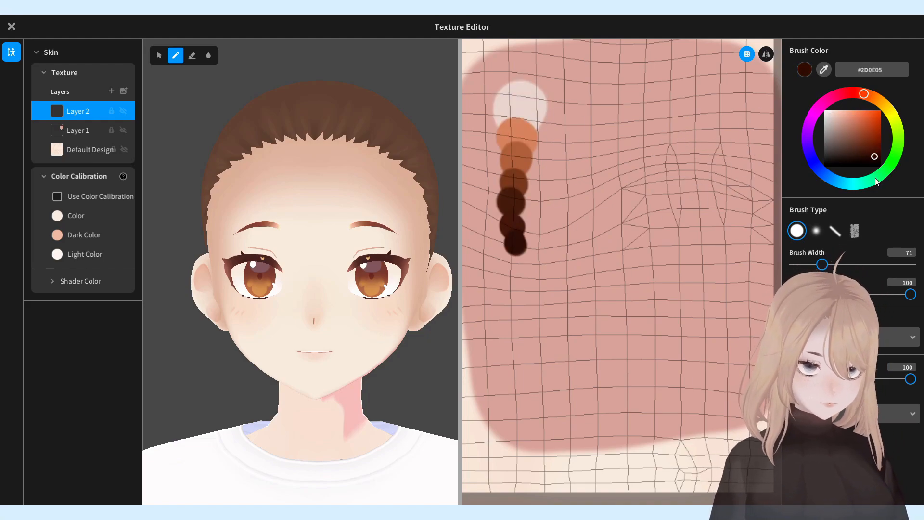
pyautogui.click(517, 262)
# - Dab a middle column of white, black and grey swatches beside the skin-tone swatches
pyautogui.click(618, 105)
pyautogui.click(620, 163)
pyautogui.click(619, 229)
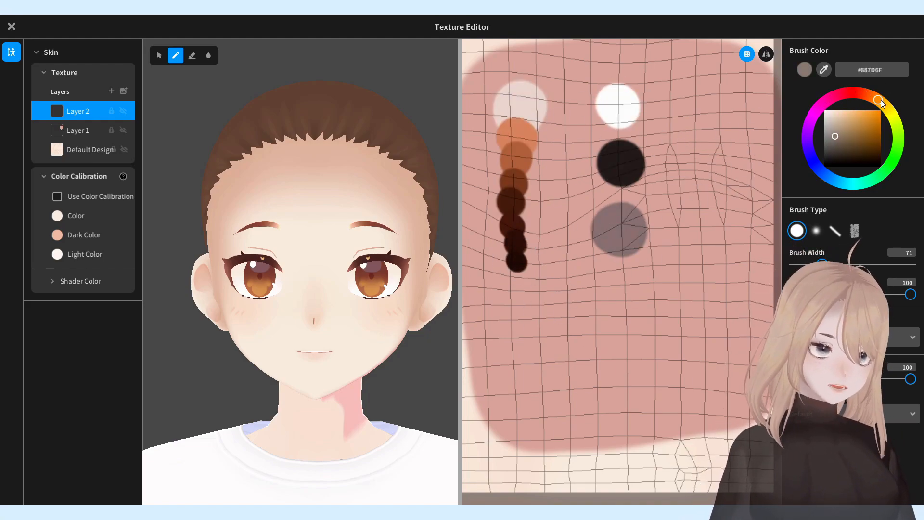
# - Dab a third column of yellow, green, cyan, blue, purple, pink and red (#C74E4A) swatches on the pink patch
pyautogui.moveTo(712, 144); pyautogui.dragTo(669, 165, button='middle')
pyautogui.click(669, 117)
pyautogui.click(670, 144)
pyautogui.click(669, 174)
pyautogui.click(669, 204)
pyautogui.click(675, 234)
pyautogui.click(833, 98)
pyautogui.click(679, 265)
pyautogui.click(855, 92)
pyautogui.click(685, 290)
pyautogui.moveTo(727, 353); pyautogui.dragTo(756, 354, button='middle')
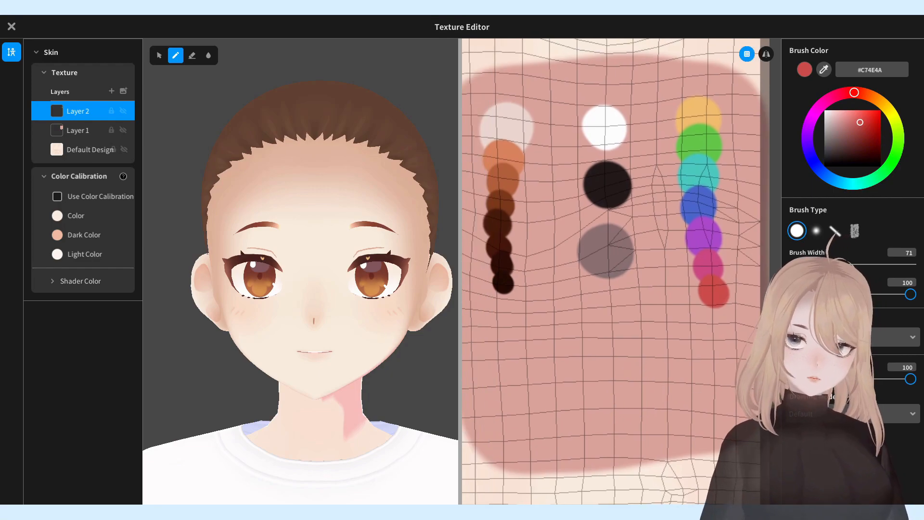
# - Lower the opacity of the swatch layer to 73
pyautogui.moveTo(904, 383); pyautogui.dragTo(876, 381)
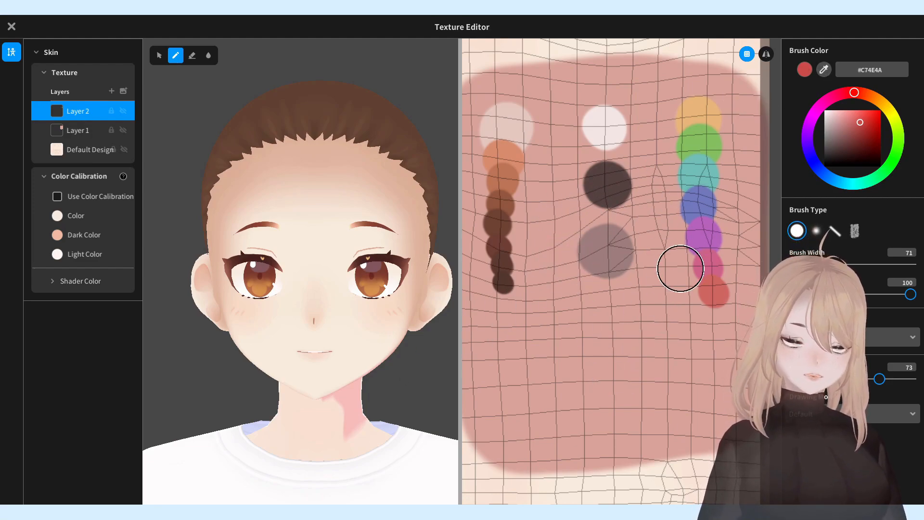
pyautogui.moveTo(355, 296)
pyautogui.mouseDown(button='right')
pyautogui.moveTo(374, 295)
pyautogui.moveTo(306, 293)
pyautogui.moveTo(366, 291)
pyautogui.moveTo(358, 298)
pyautogui.mouseUp(button='right')
pyautogui.moveTo(437, 449); pyautogui.dragTo(445, 454, button='right')
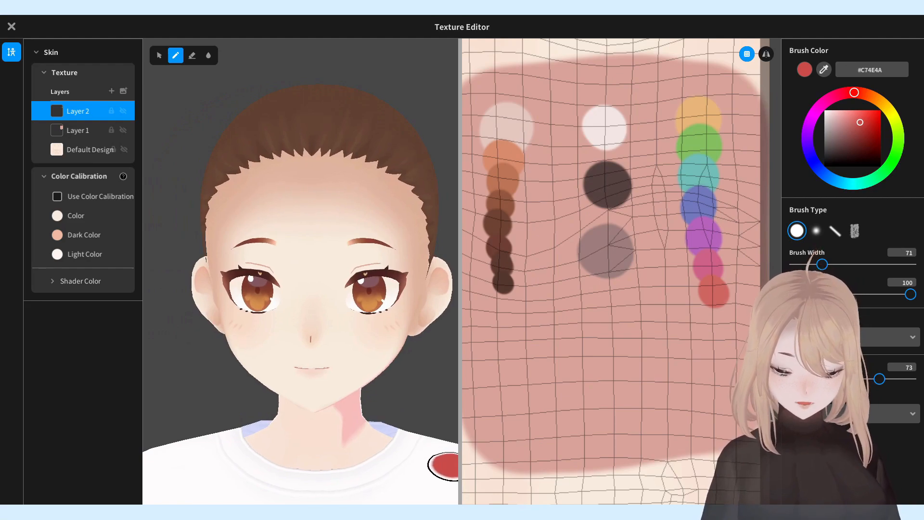